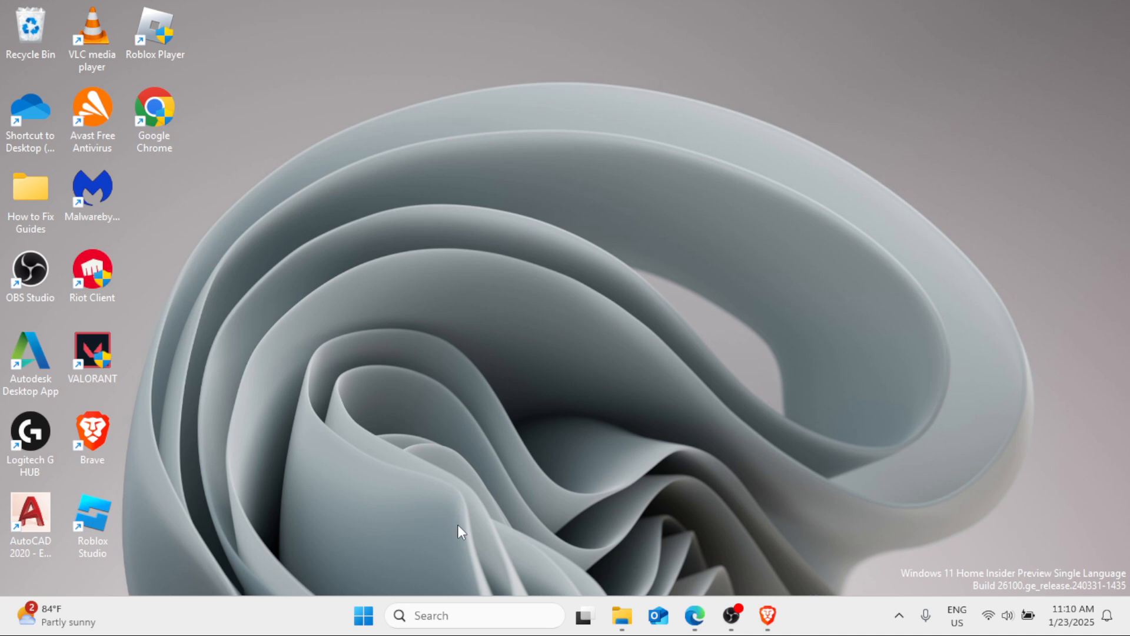
# - Open the Services console and bring up the properties of the Windows Update service
pyautogui.click(452, 615)
pyautogui.write('services')
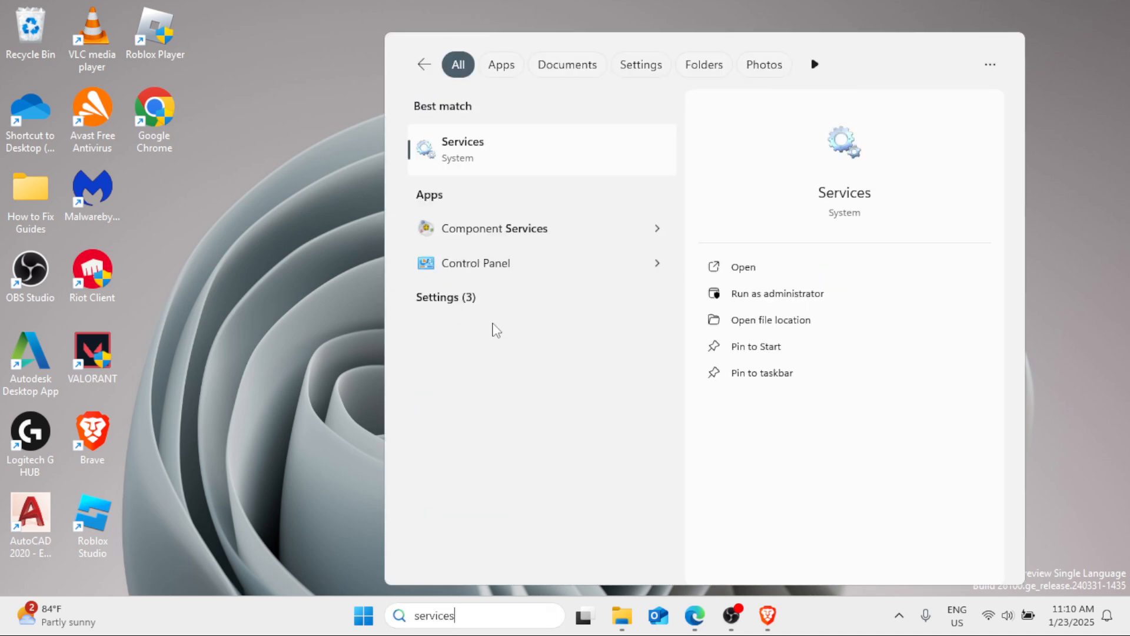
pyautogui.click(511, 162)
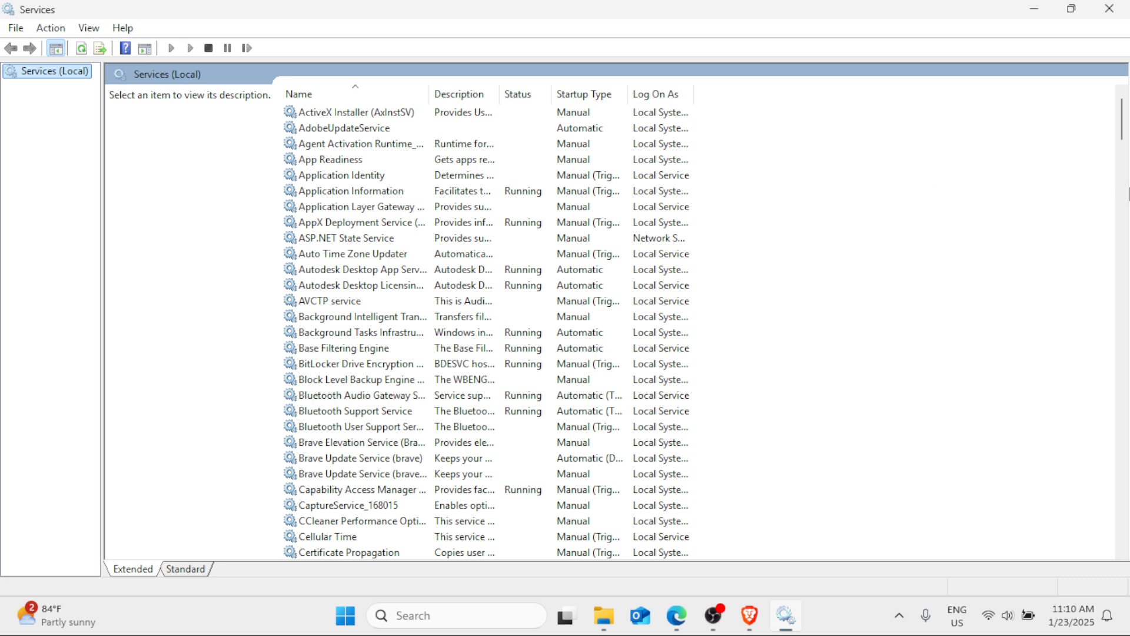
pyautogui.moveTo(1121, 141); pyautogui.dragTo(1127, 529)
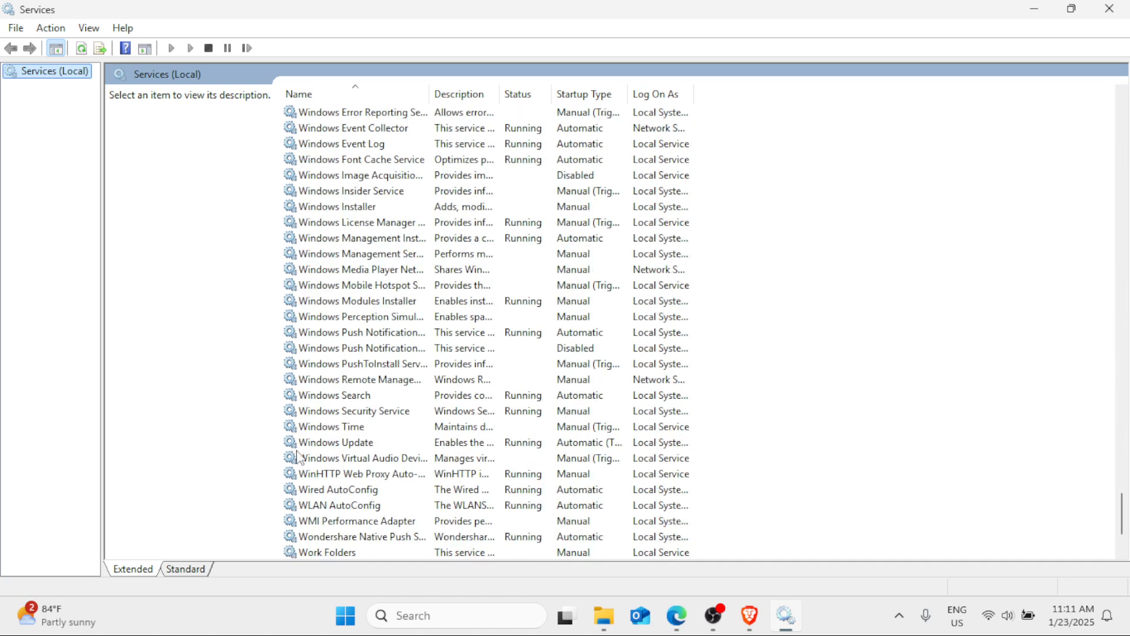
pyautogui.click(359, 444)
pyautogui.rightClick(360, 450)
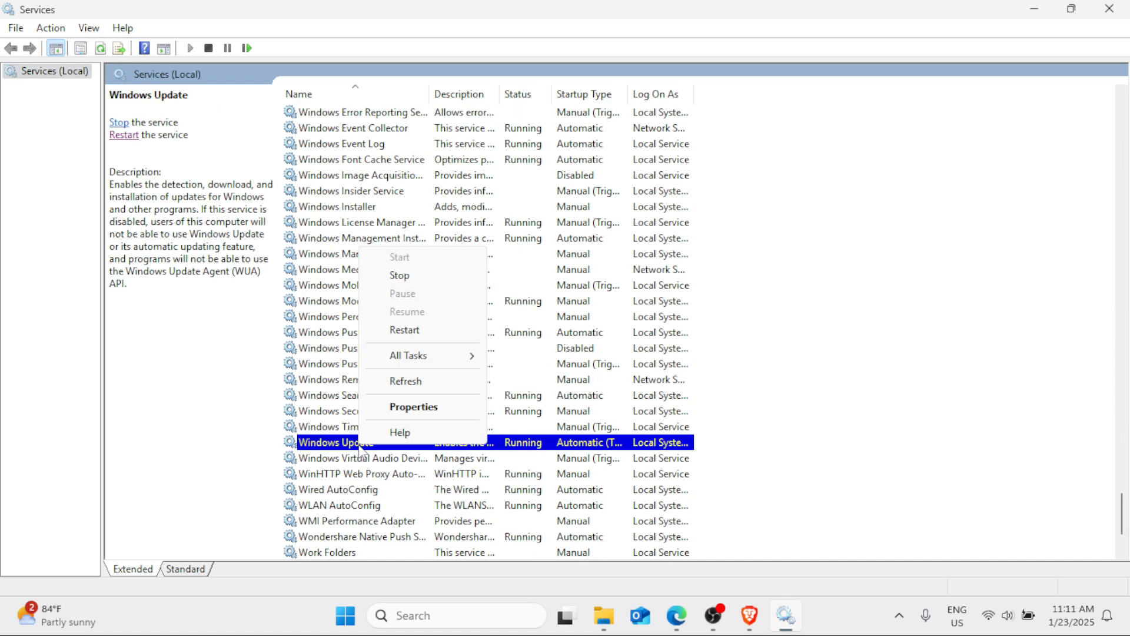
pyautogui.click(380, 407)
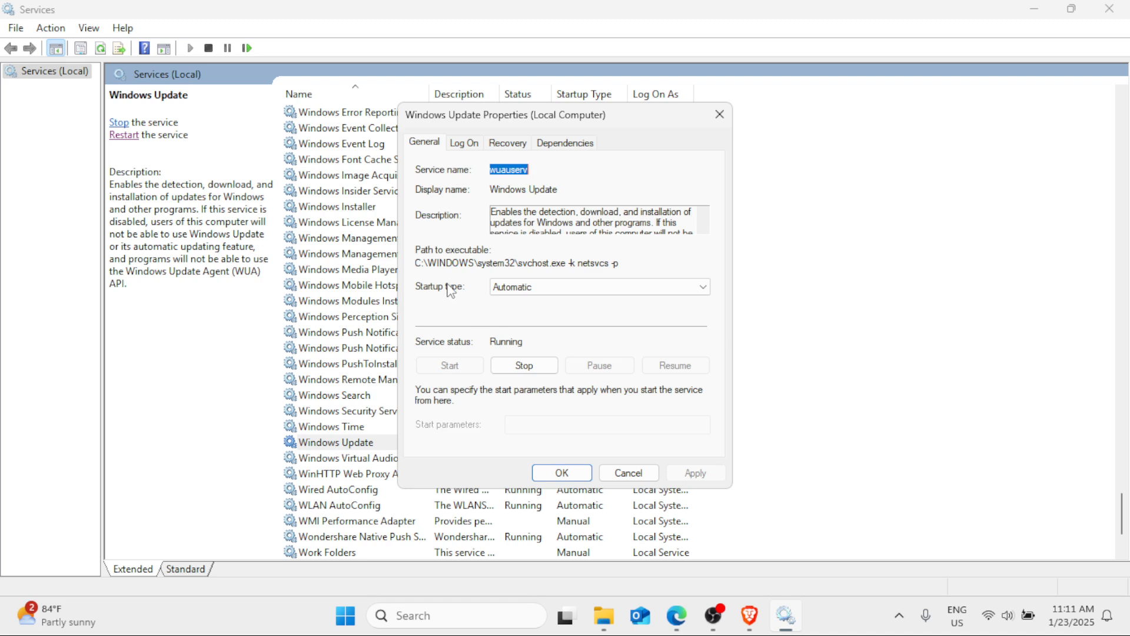
# - Set the Windows Update startup type to Disabled, stop the service, and close the Services console with the changes applied
pyautogui.click(703, 288)
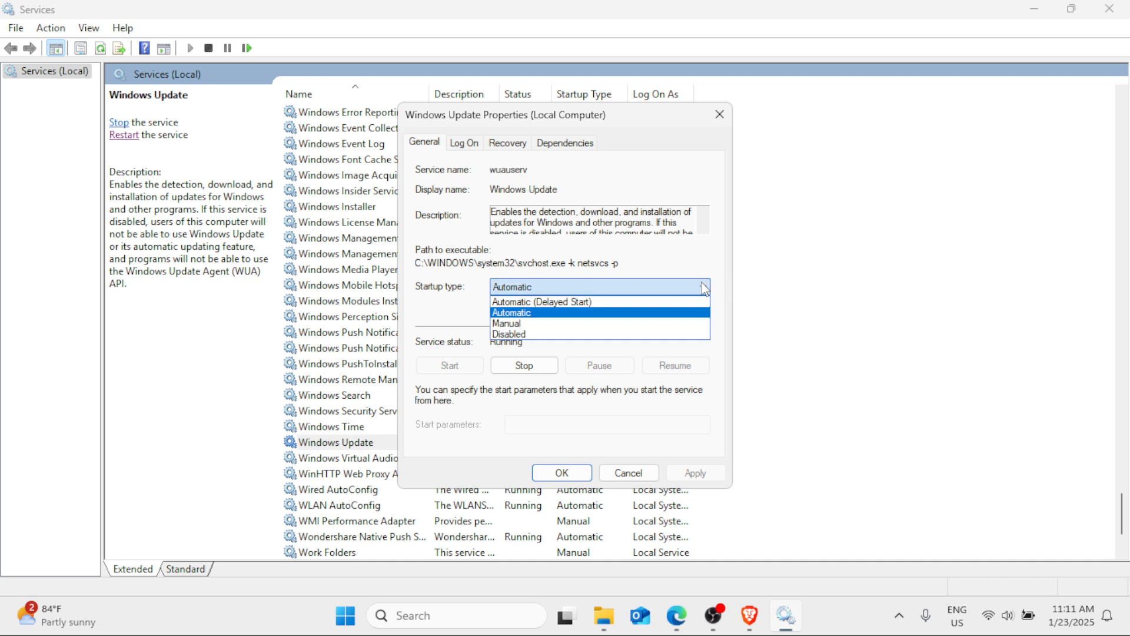
pyautogui.click(560, 333)
pyautogui.click(549, 362)
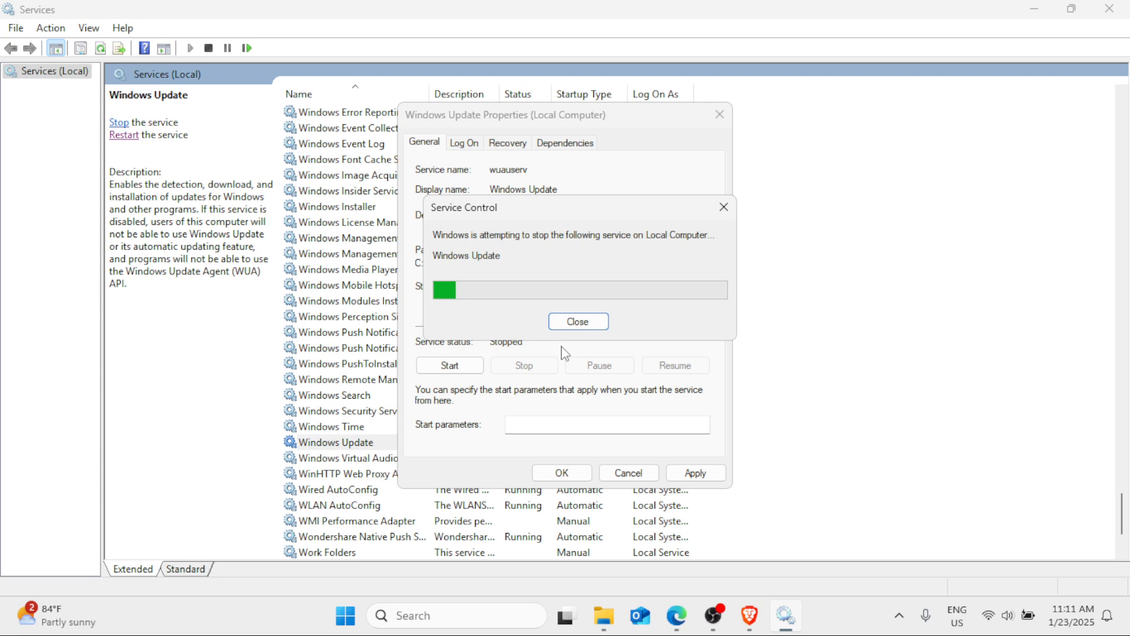
pyautogui.click(694, 473)
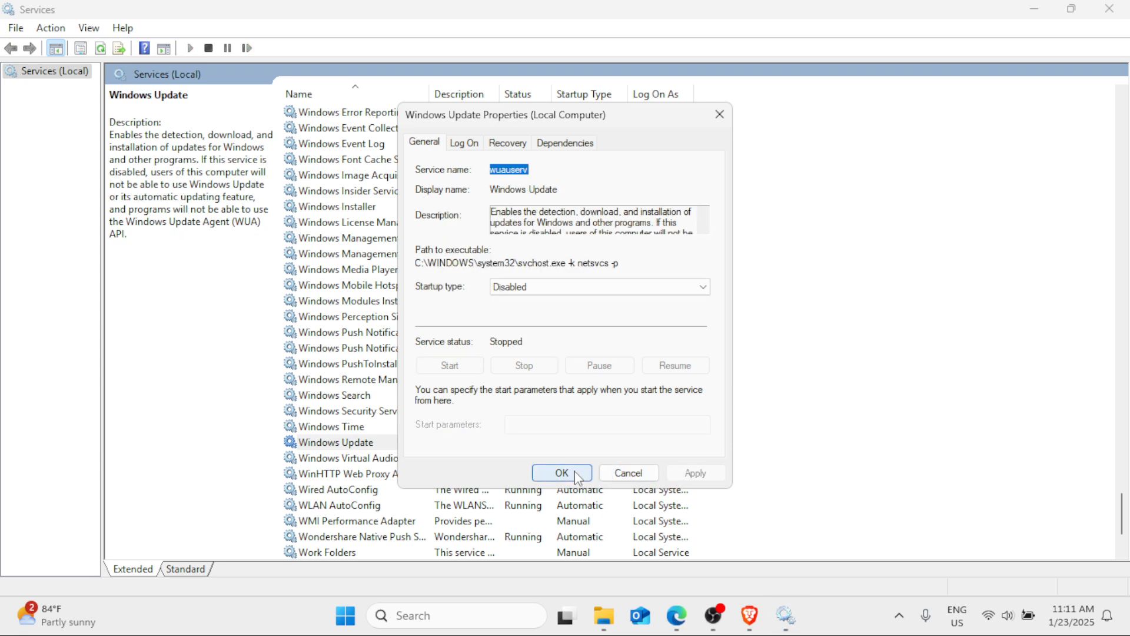
pyautogui.click(565, 473)
pyautogui.click(1071, 8)
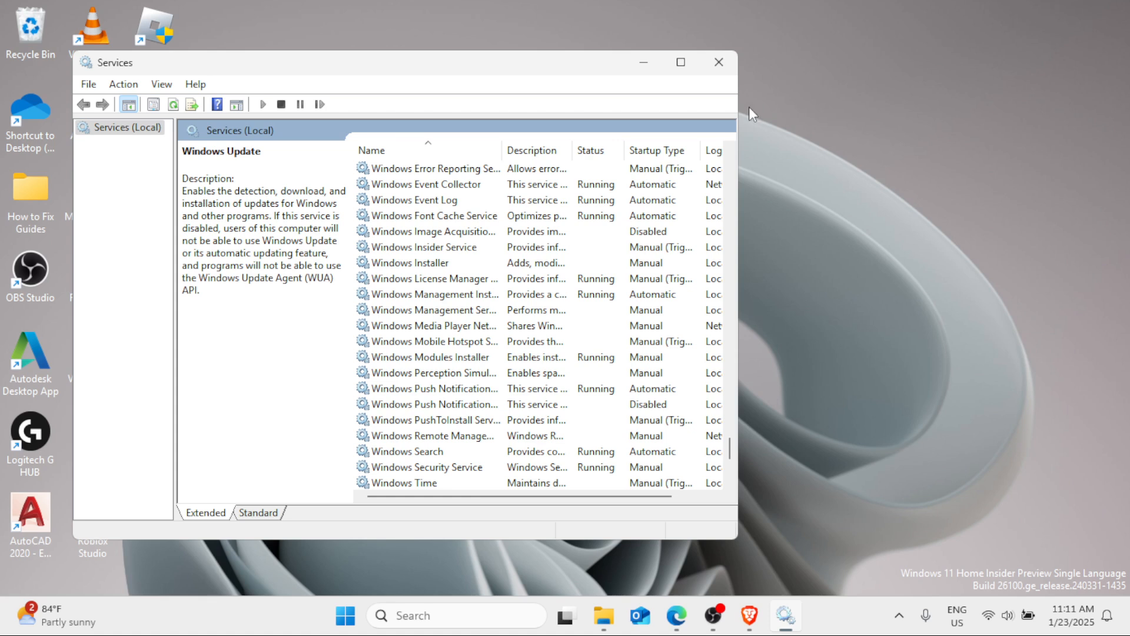
pyautogui.click(708, 63)
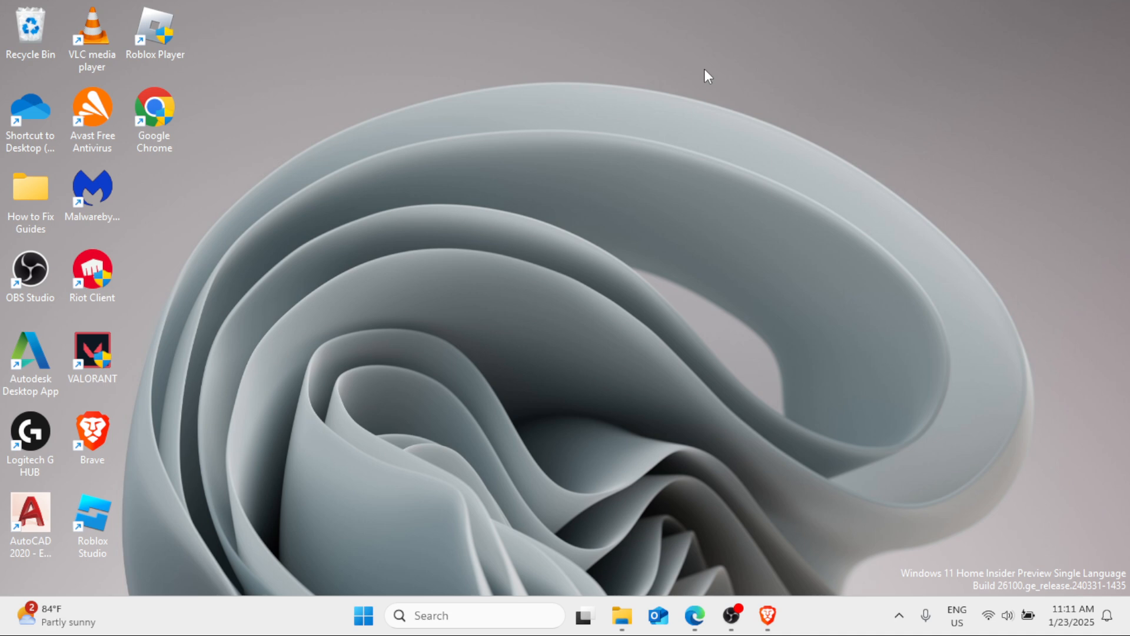
pyautogui.rightClick(364, 615)
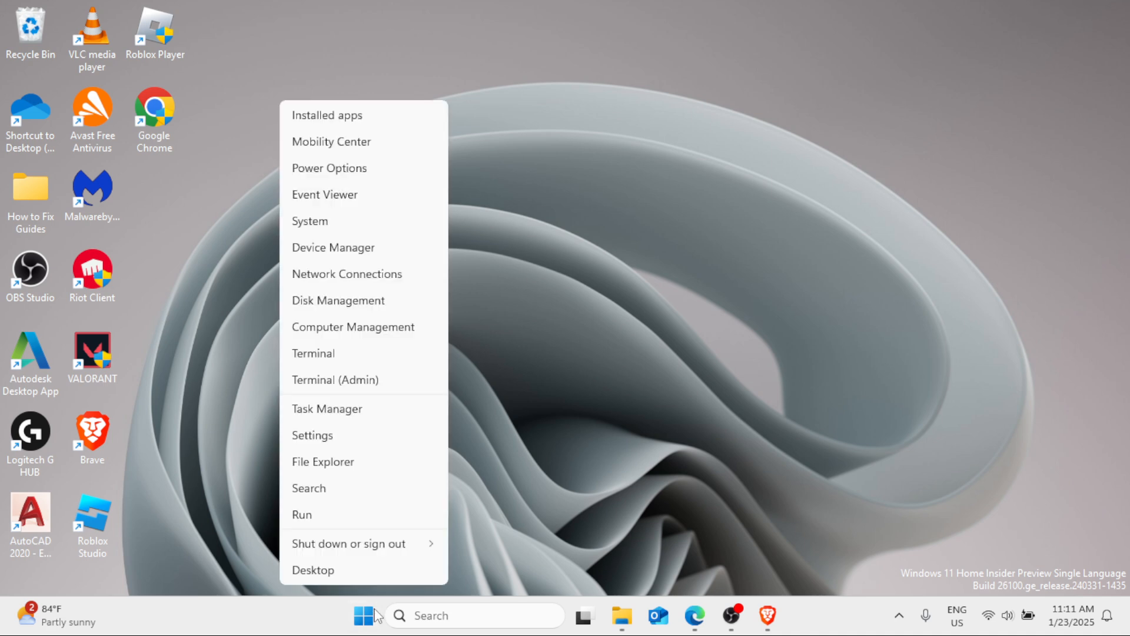
pyautogui.moveTo(406, 548)
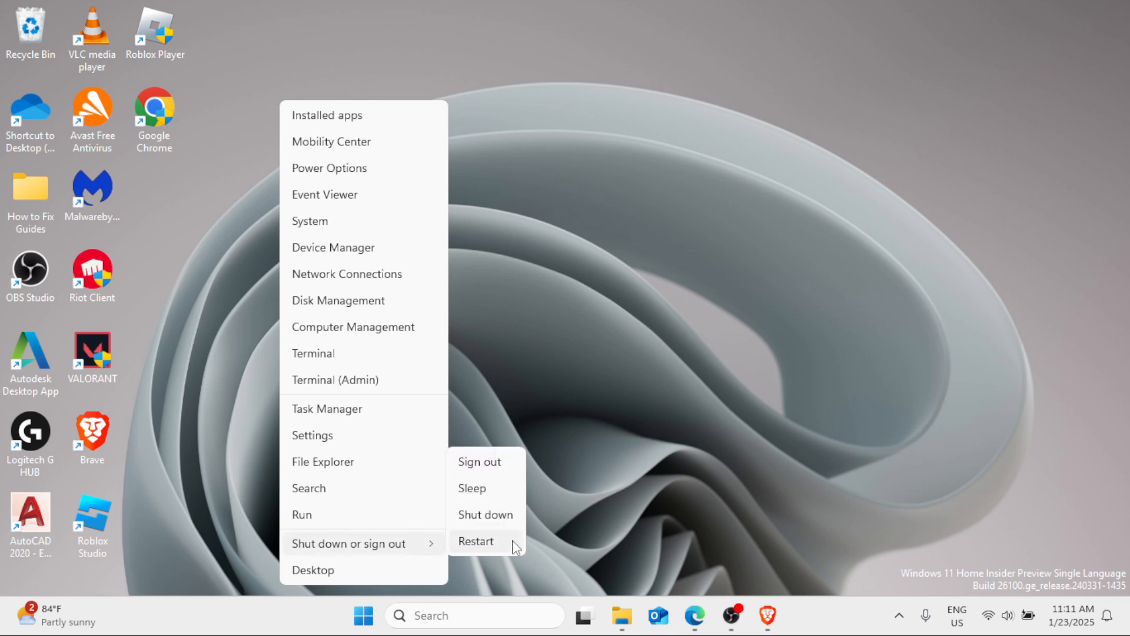
pyautogui.click(652, 320)
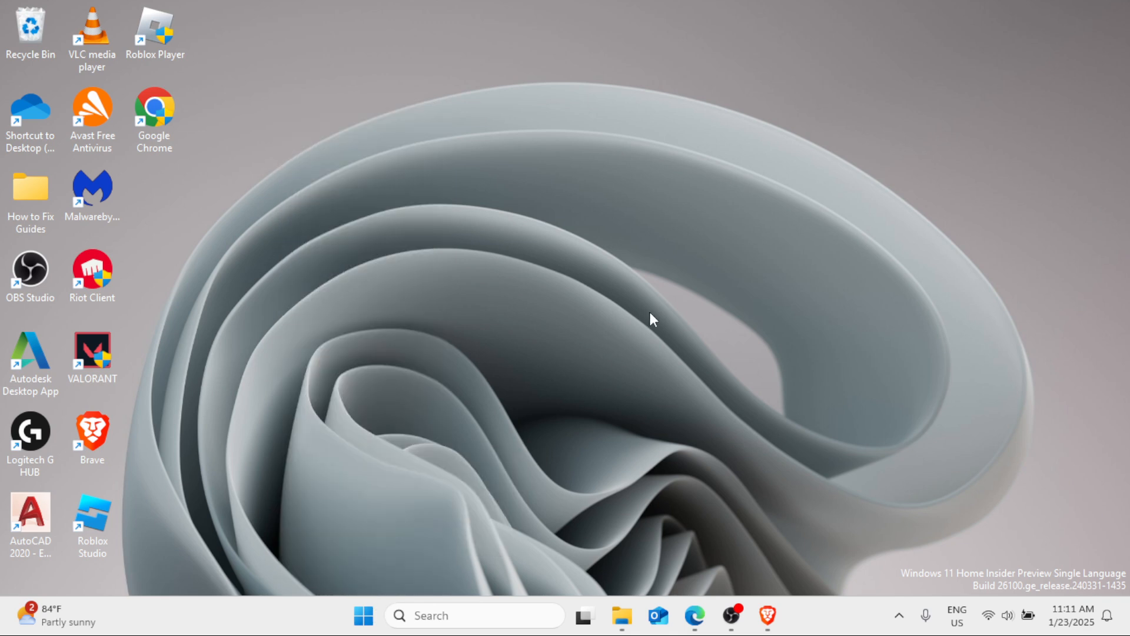
# - Search Windows for regedit and open the Registry Editor
pyautogui.click(444, 616)
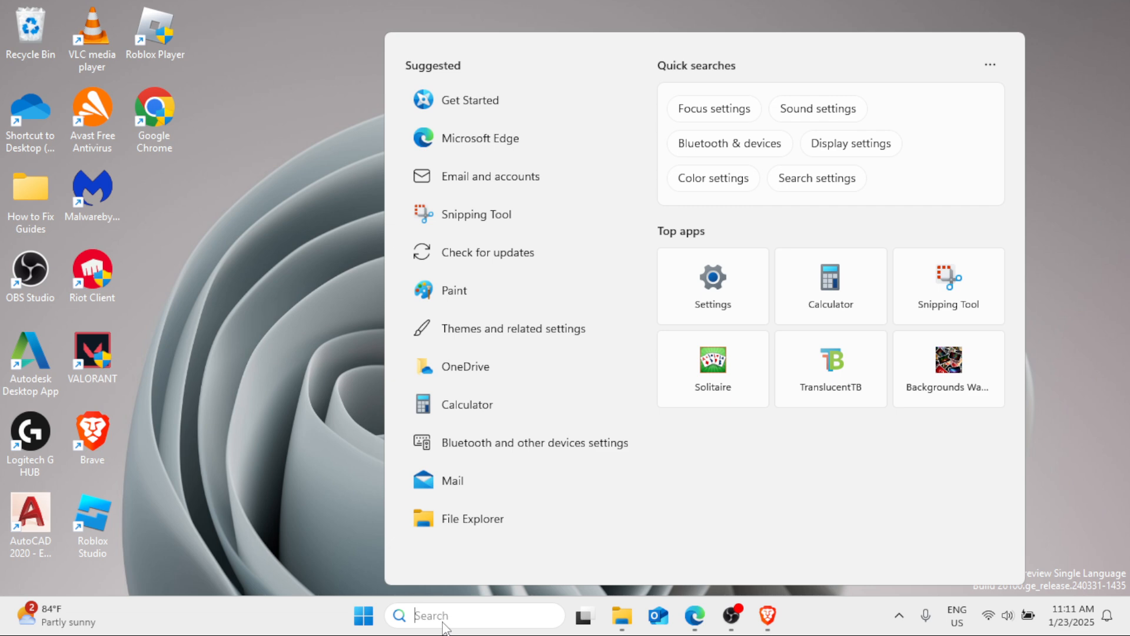
pyautogui.write('reged')
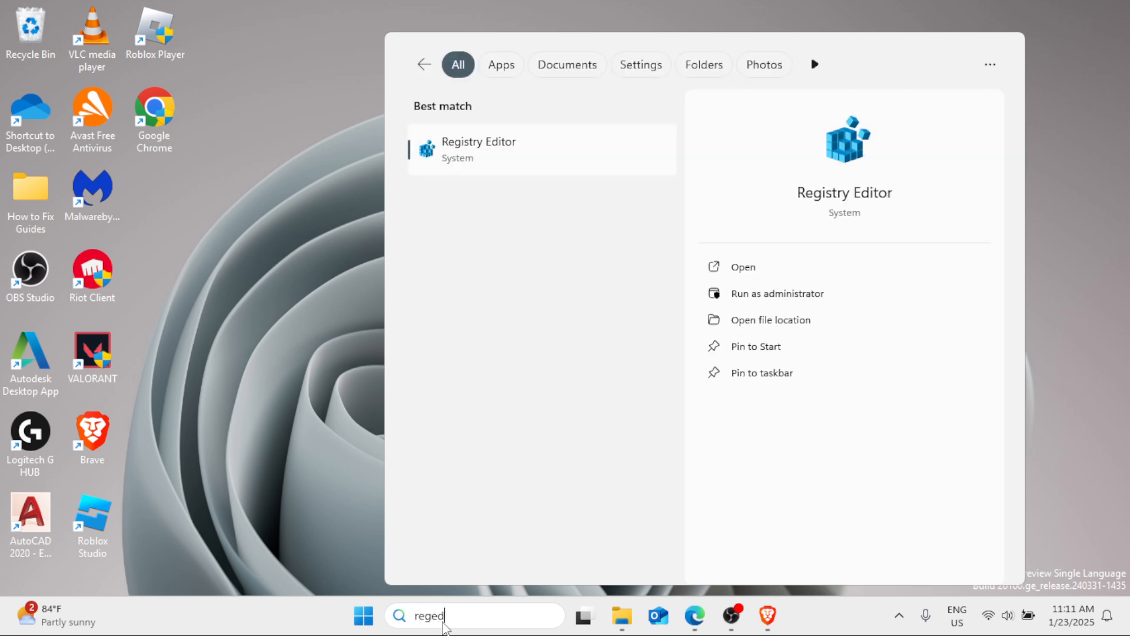
pyautogui.write('it')
pyautogui.click(493, 152)
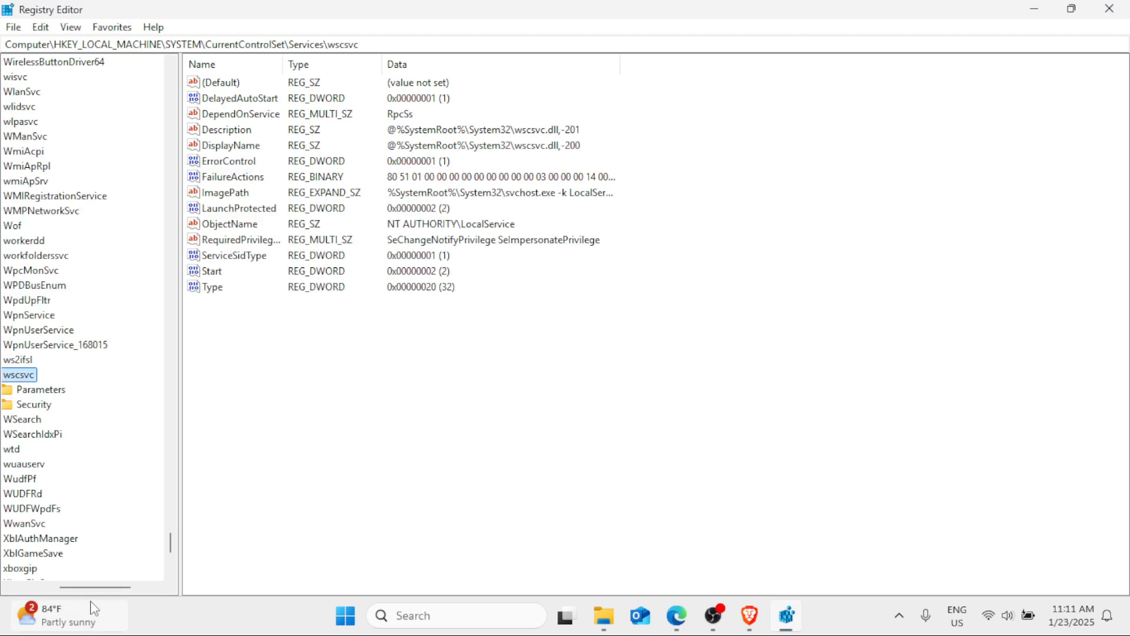
# - Collapse the expanded SYSTEM and HKEY_LOCAL_MACHINE branches in the registry tree
pyautogui.click(41, 586)
pyautogui.moveTo(169, 544); pyautogui.dragTo(214, 51)
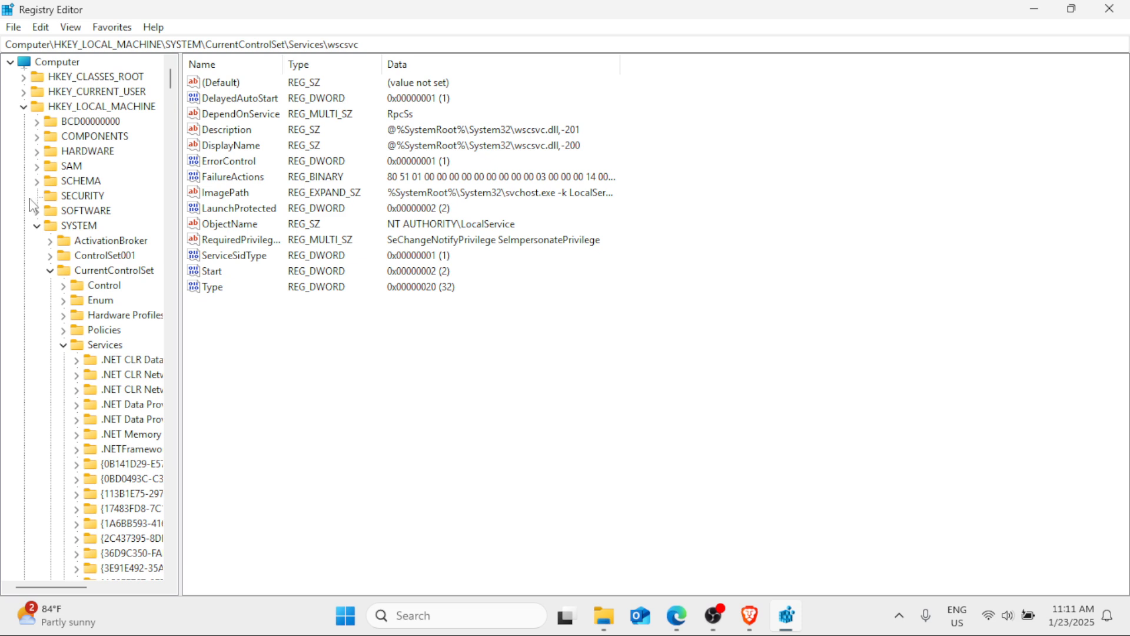
pyautogui.click(37, 225)
pyautogui.click(24, 107)
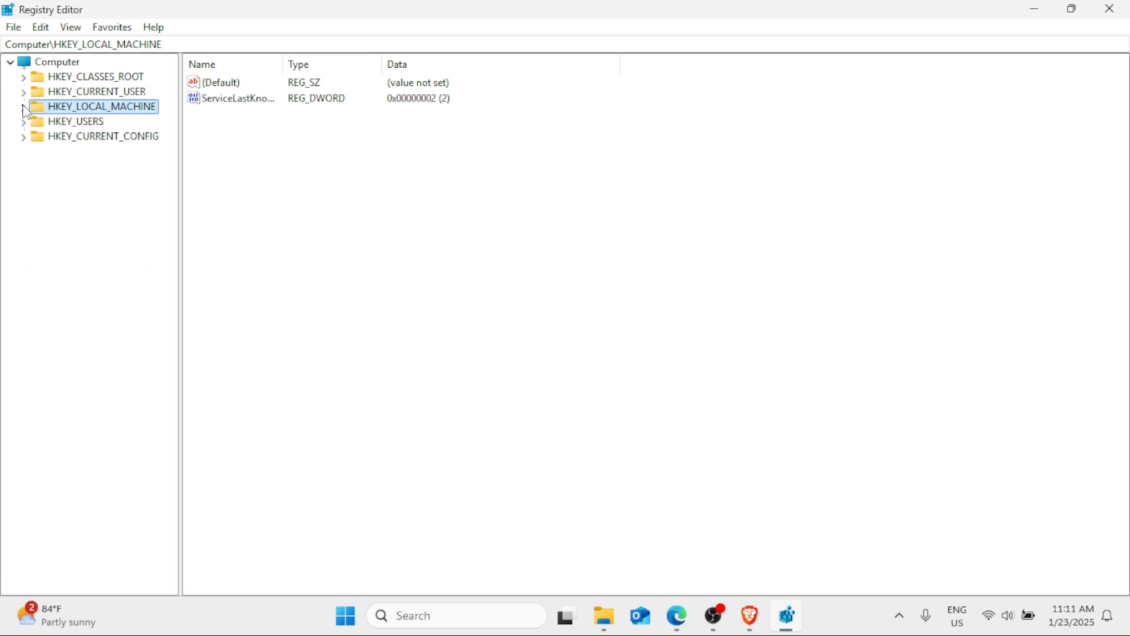
# - Expand the registry tree down to HKEY_LOCAL_MACHINE\SOFTWARE\Microsoft\Windows
pyautogui.doubleClick(104, 110)
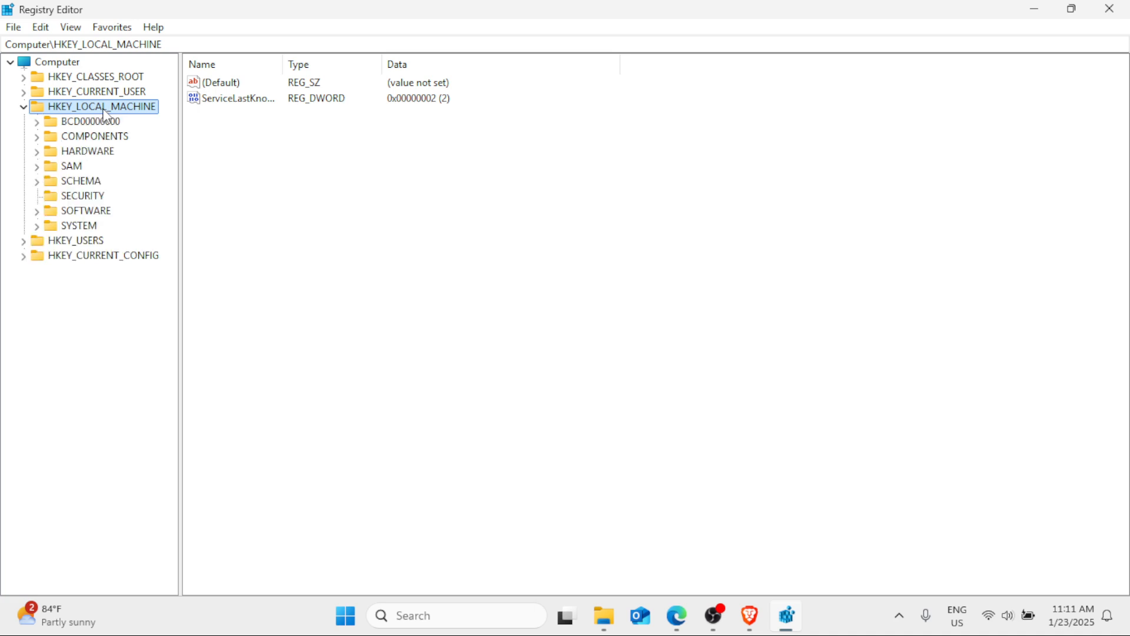
pyautogui.click(90, 214)
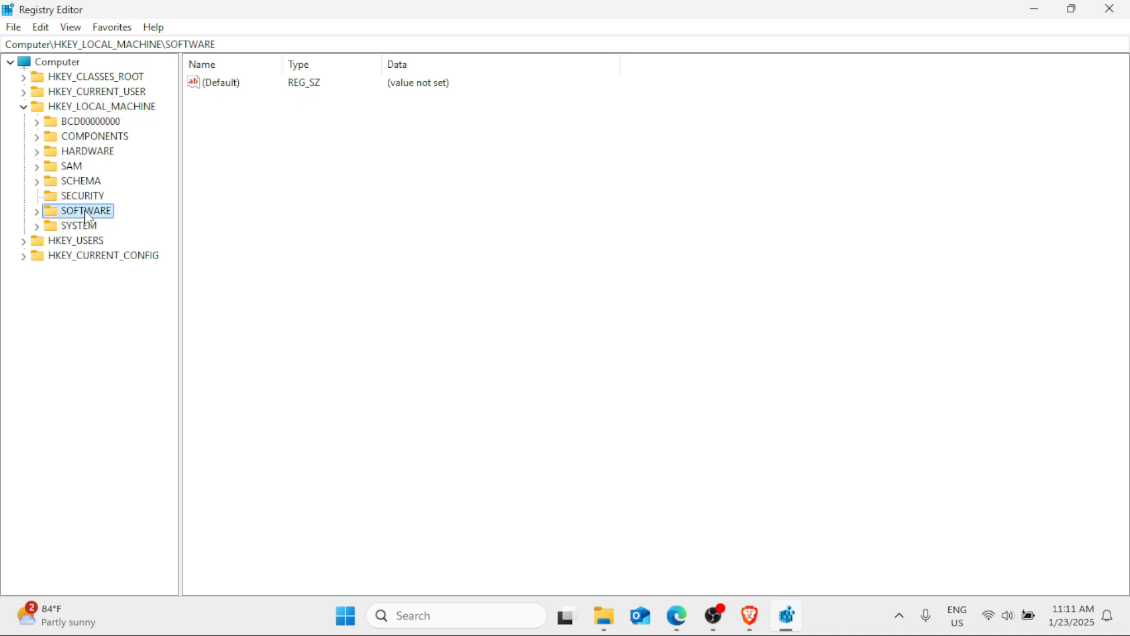
pyautogui.doubleClick(91, 216)
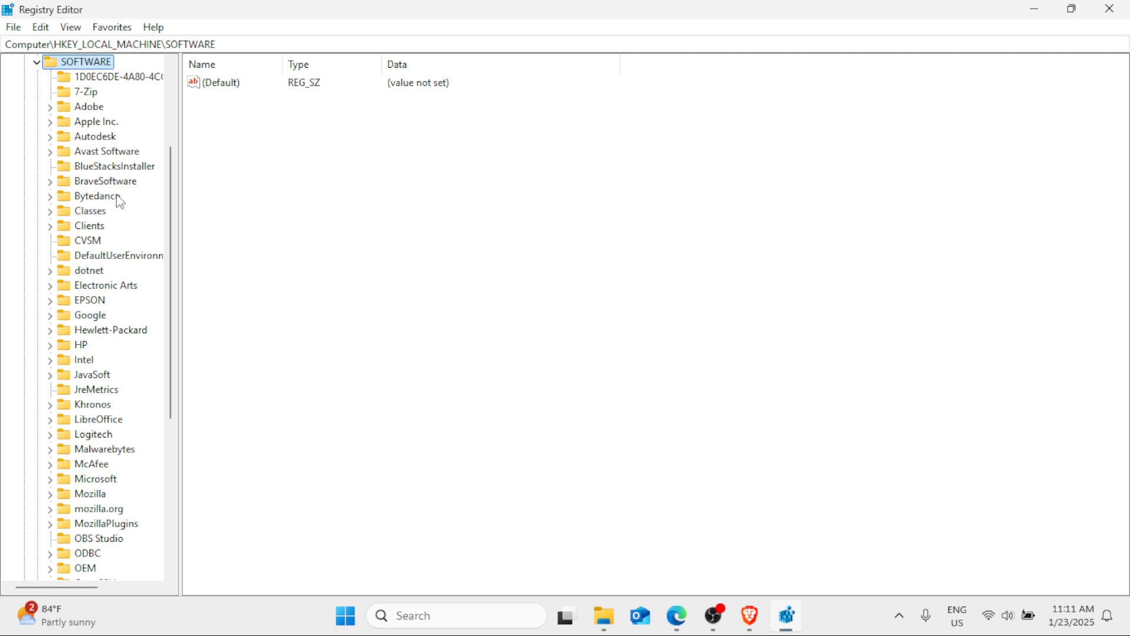
pyautogui.scroll(-1, 120, 202)
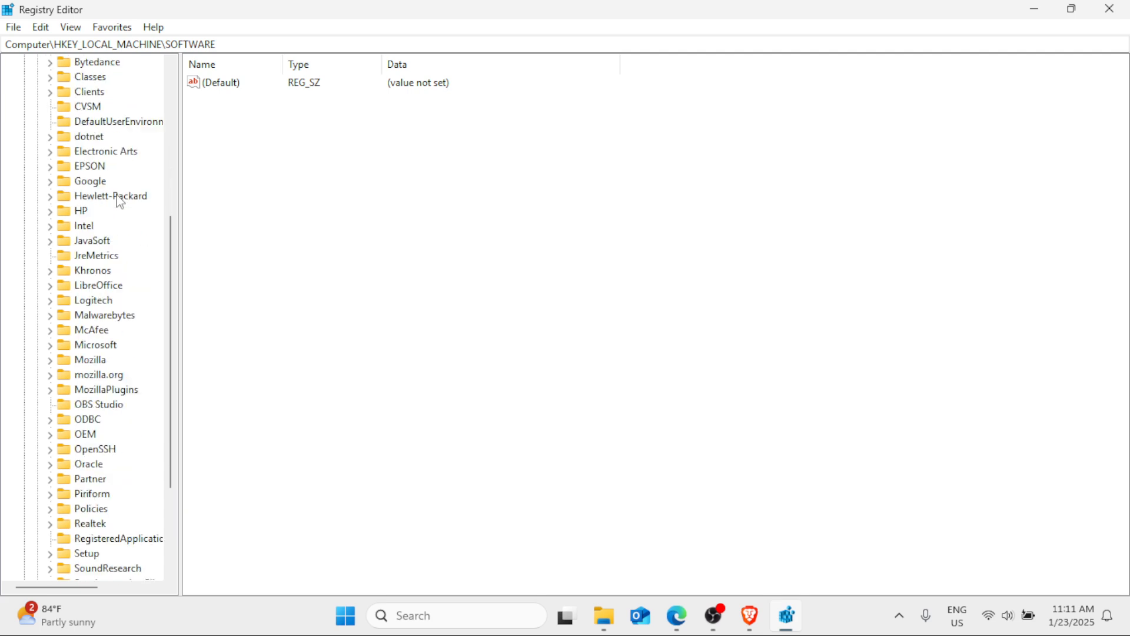
pyautogui.click(95, 335)
pyautogui.click(107, 348)
pyautogui.doubleClick(105, 345)
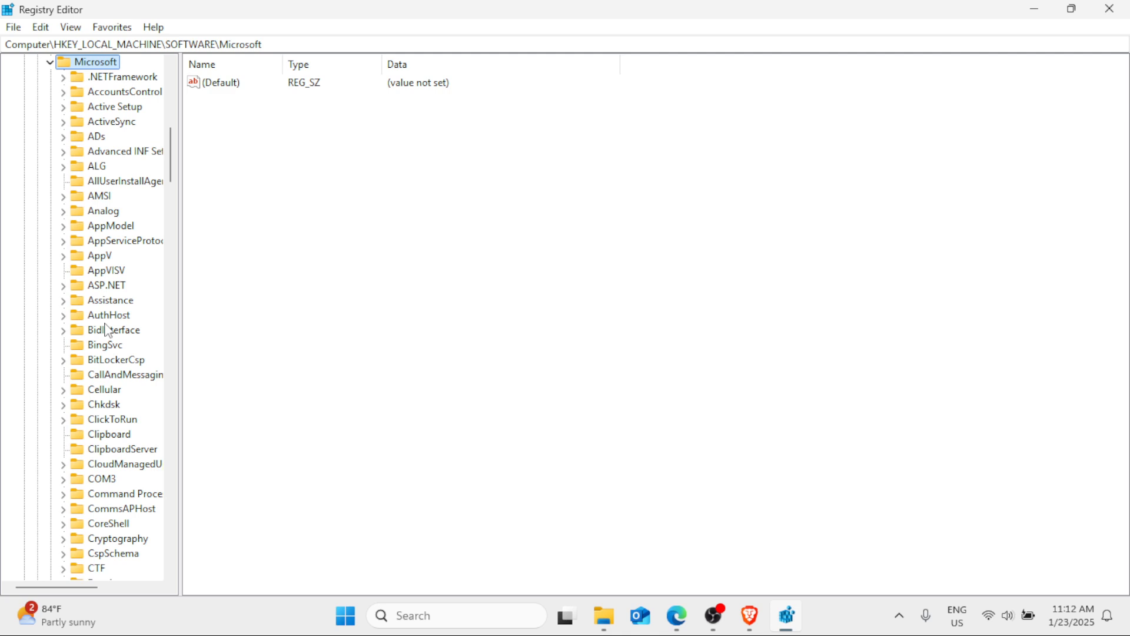
pyautogui.moveTo(171, 158); pyautogui.dragTo(180, 481)
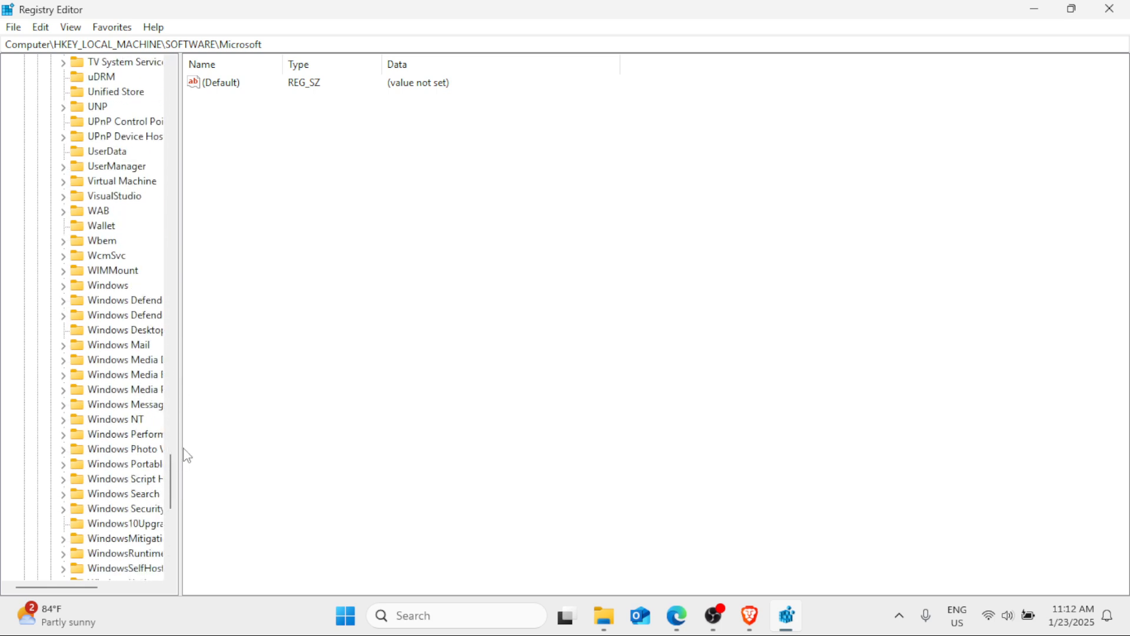
pyautogui.click(117, 290)
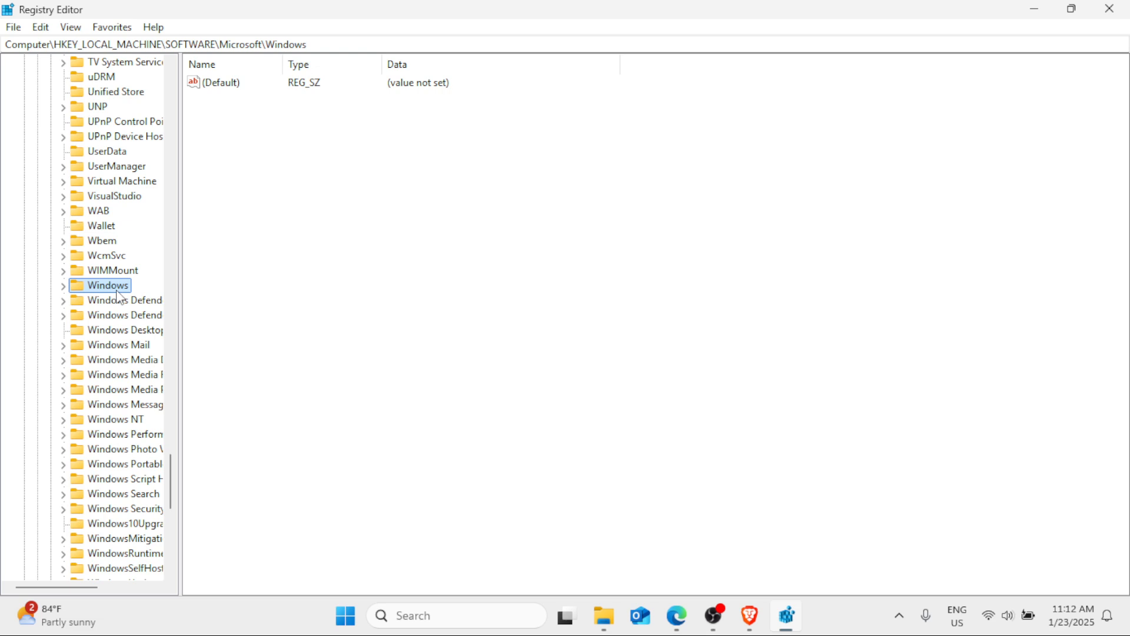
pyautogui.doubleClick(120, 293)
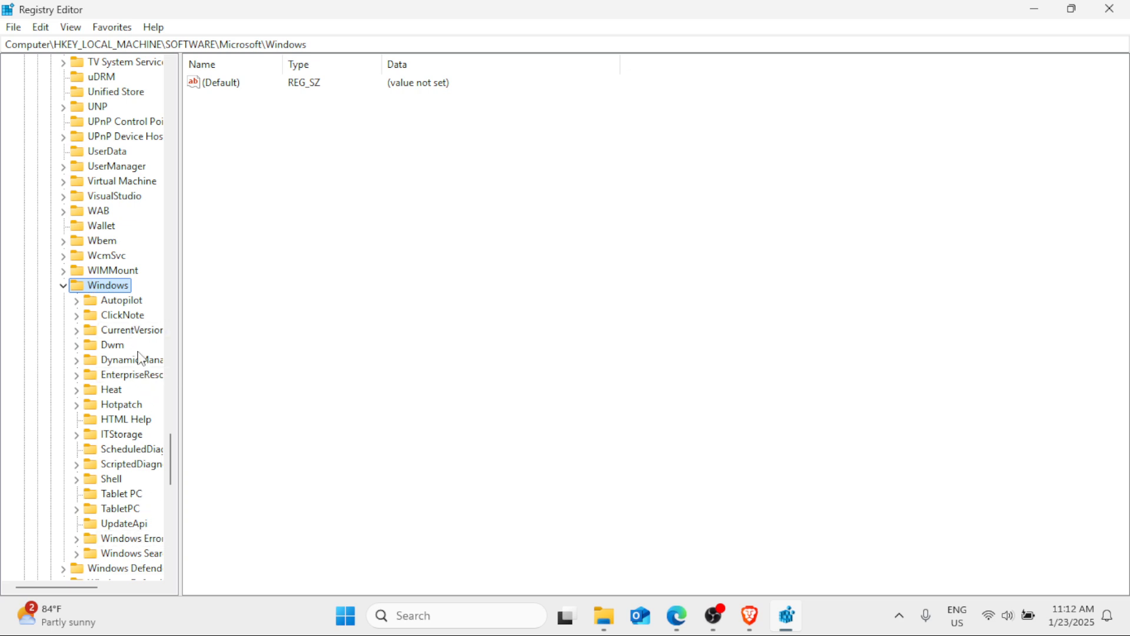
# - Create a new key under HKEY_LOCAL_MACHINE\SOFTWARE\Microsoft\Windows, keeping its default name
pyautogui.rightClick(97, 287)
pyautogui.moveTo(168, 311)
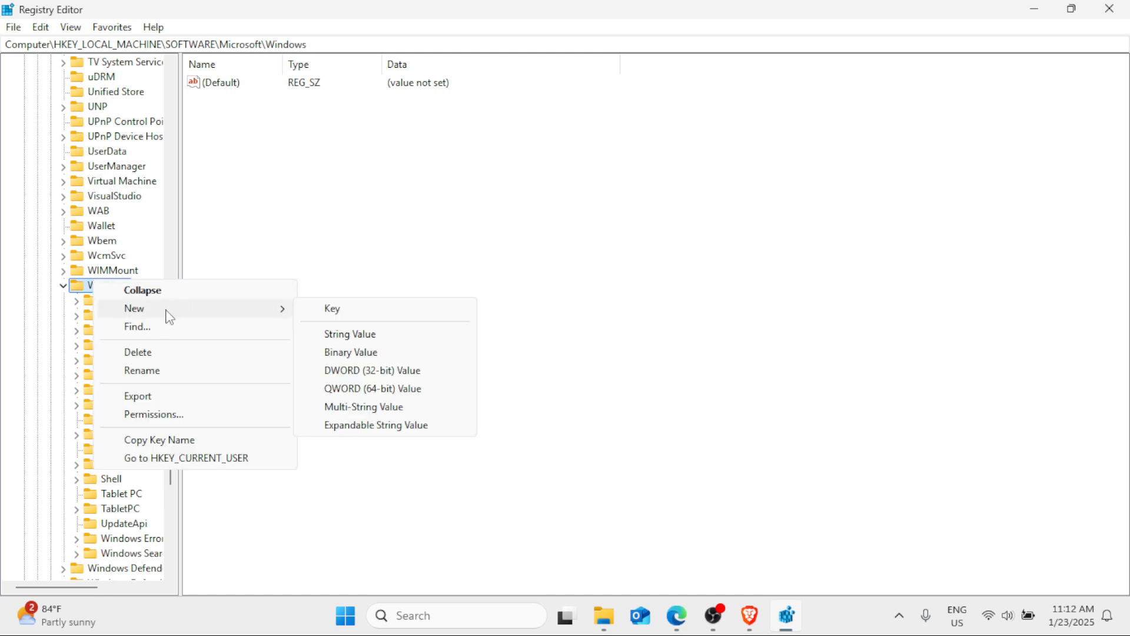
pyautogui.click(319, 317)
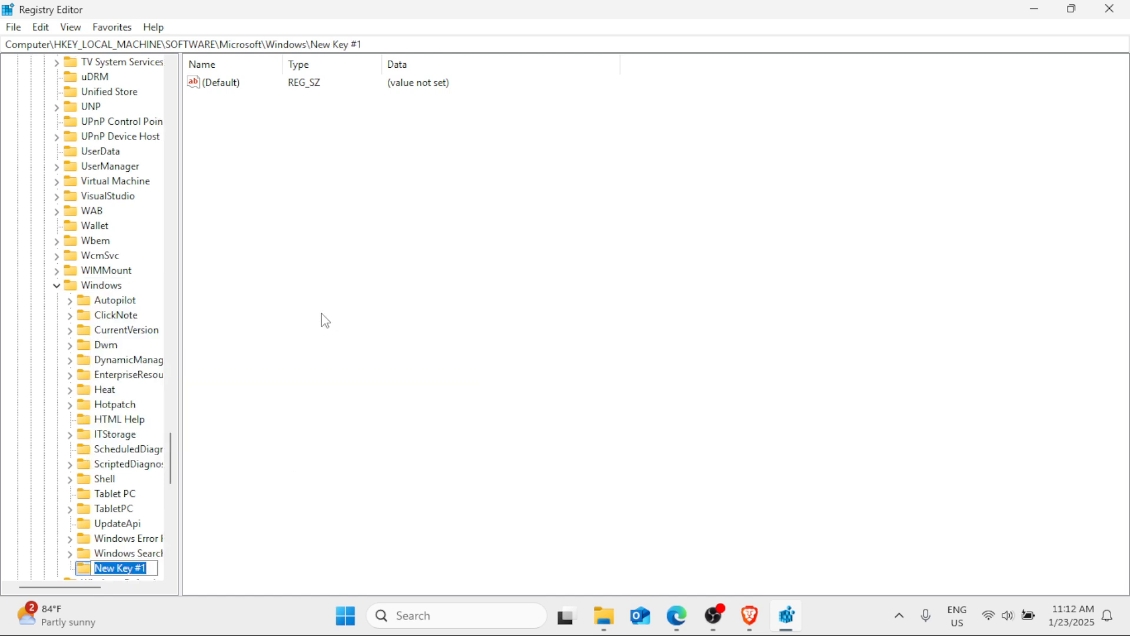
pyautogui.rightClick(143, 561)
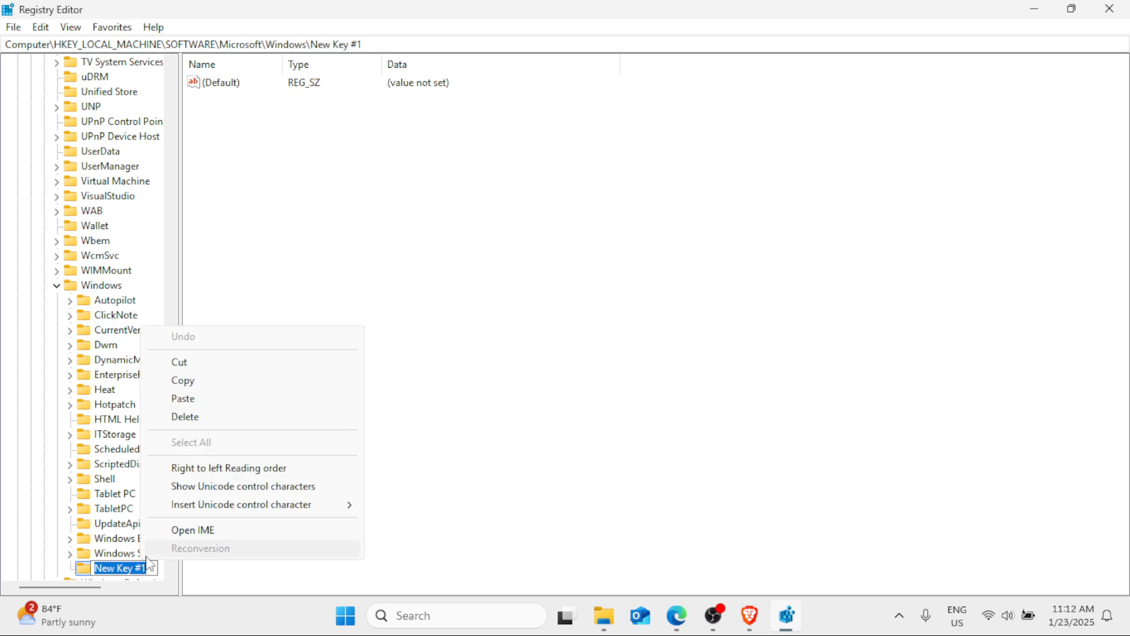
pyautogui.click(756, 299)
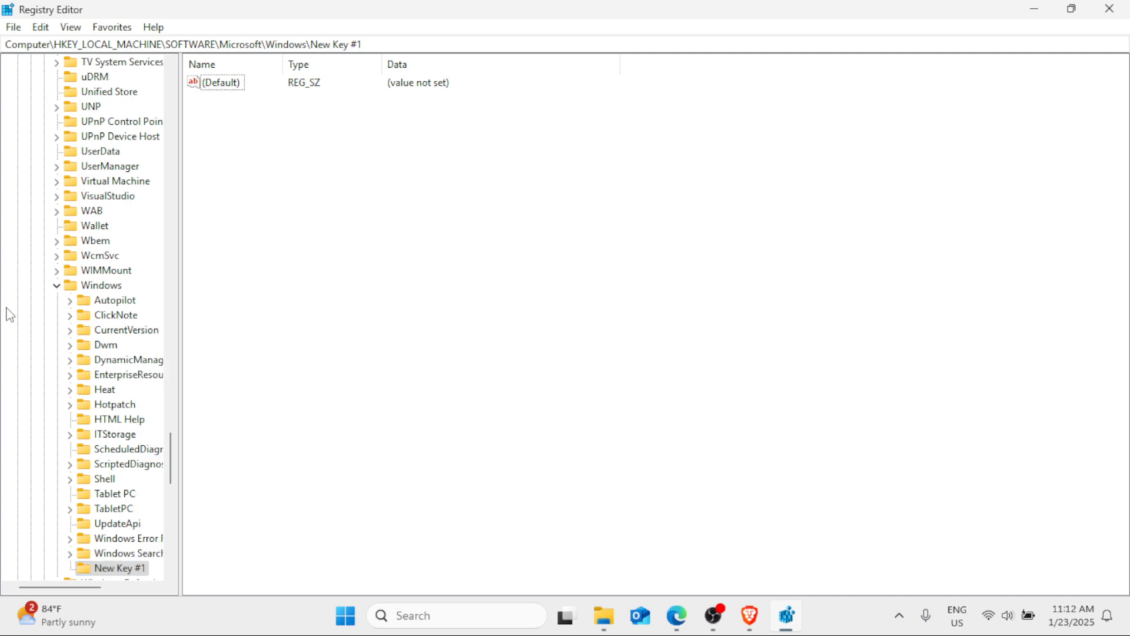
# - Rename the new key under the Windows branch as WindowsUpdate
pyautogui.scroll(-5, 28, 316)
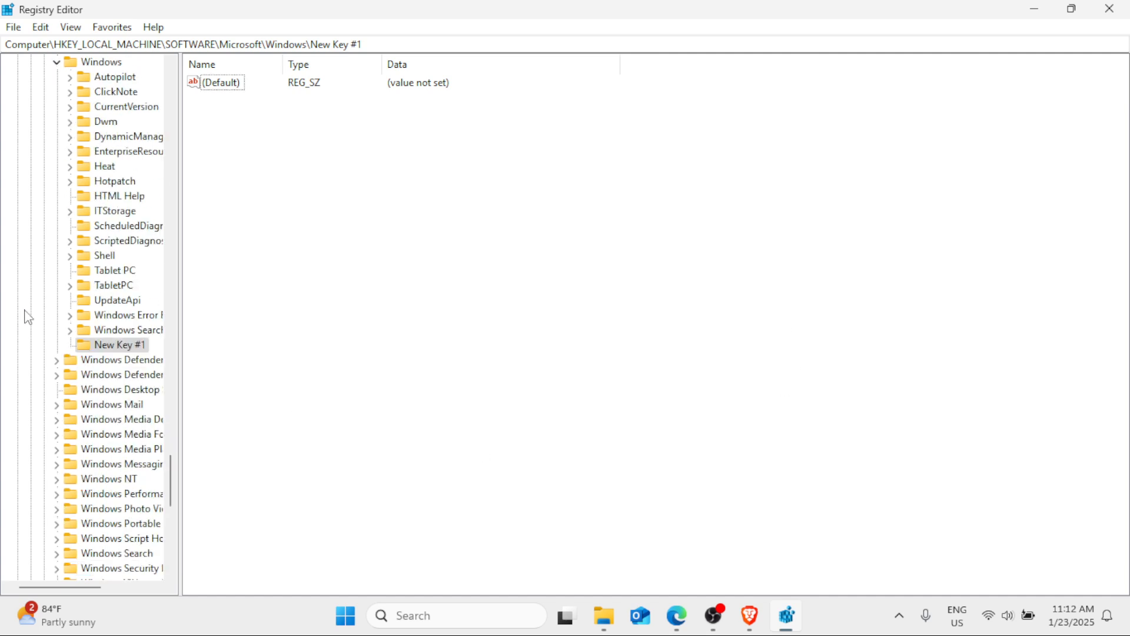
pyautogui.rightClick(108, 351)
pyautogui.click(158, 436)
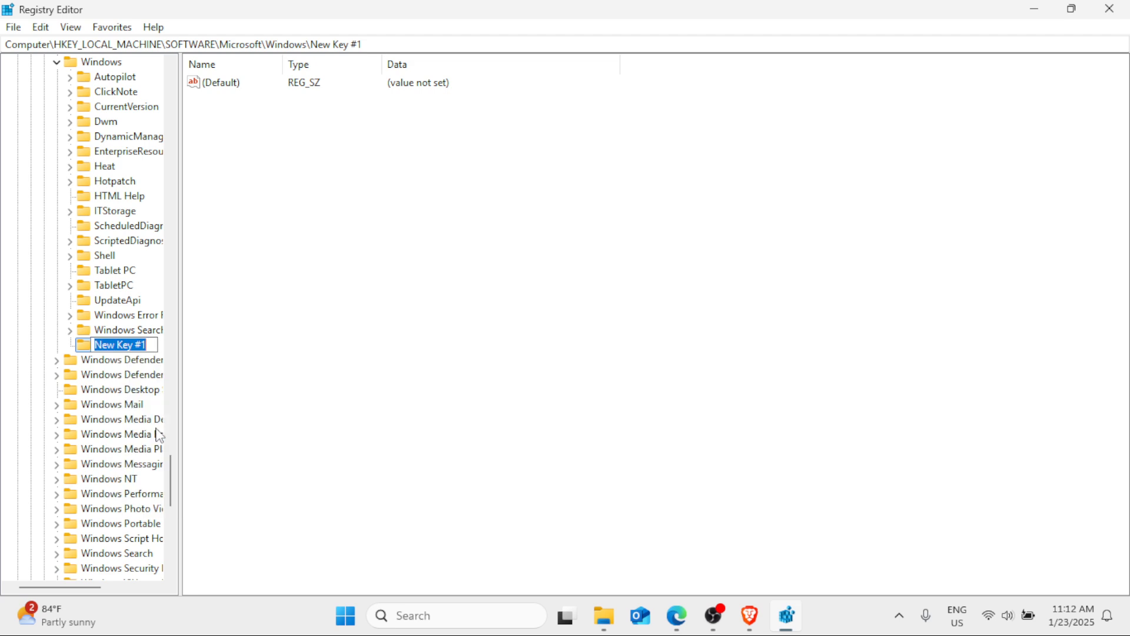
pyautogui.press('BackSpace')
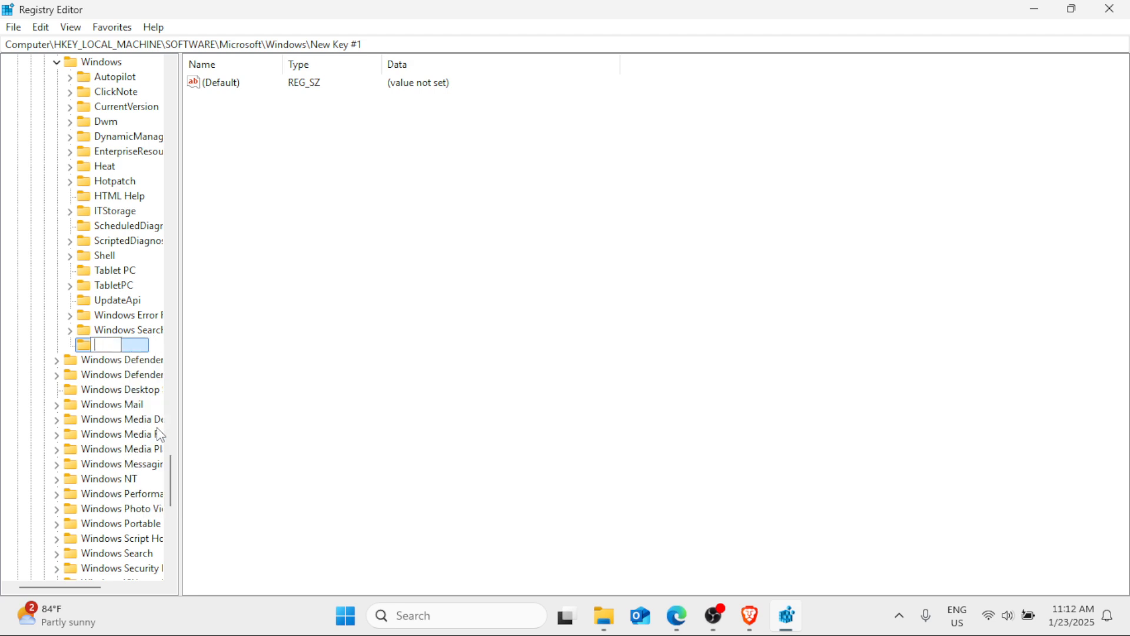
pyautogui.write('WindowsUpdate')
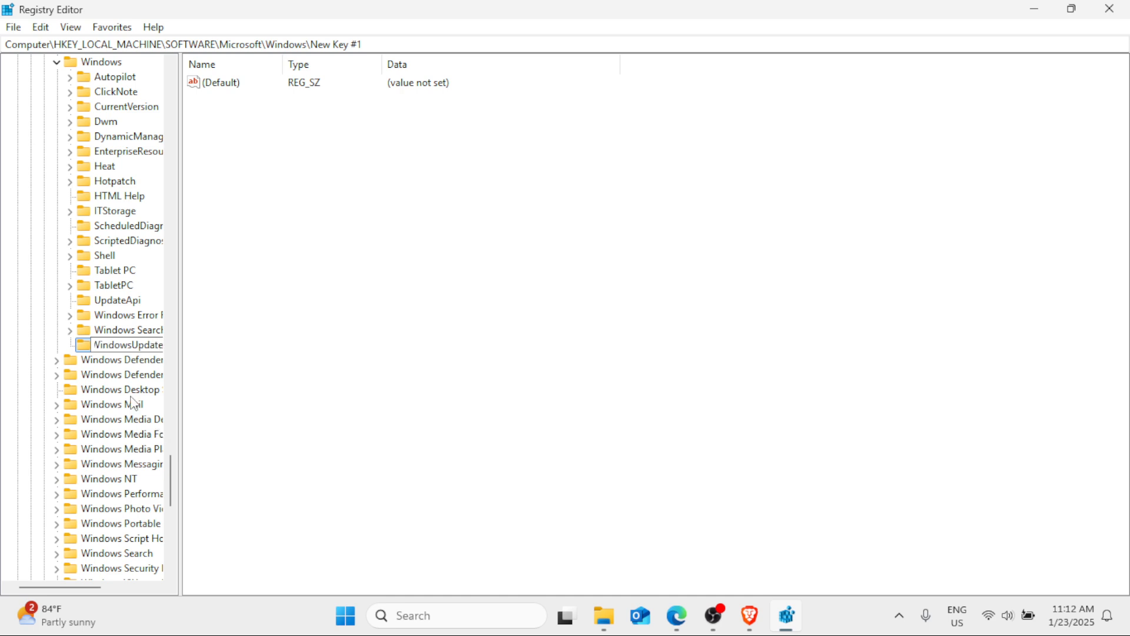
pyautogui.click(349, 296)
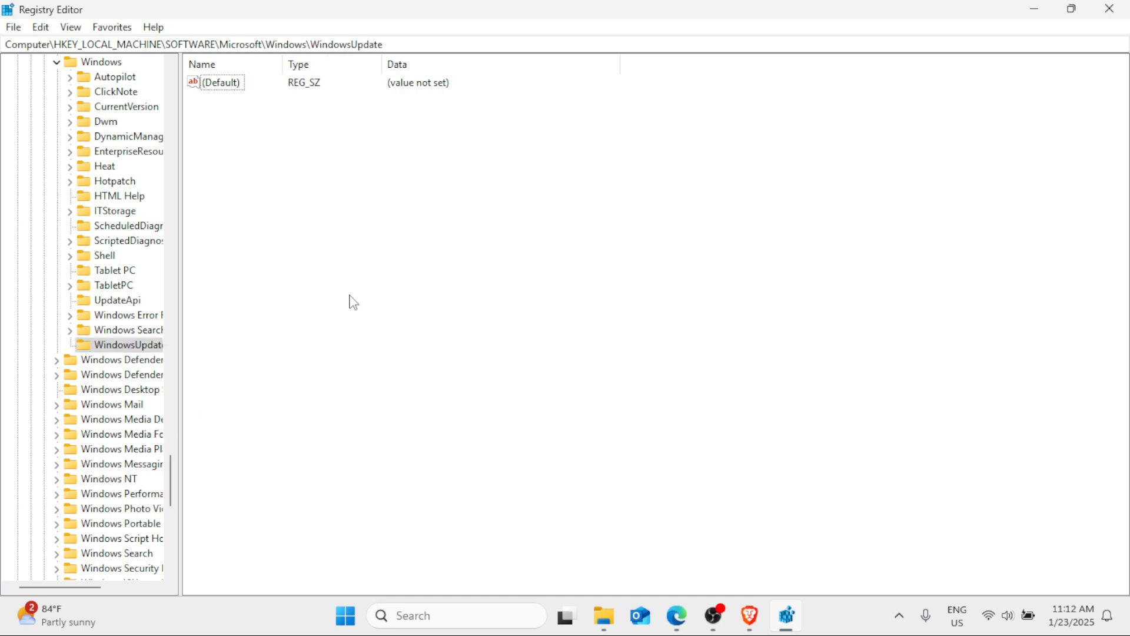
# - Create a subkey named AU under the WindowsUpdate key
pyautogui.rightClick(117, 344)
pyautogui.moveTo(150, 367)
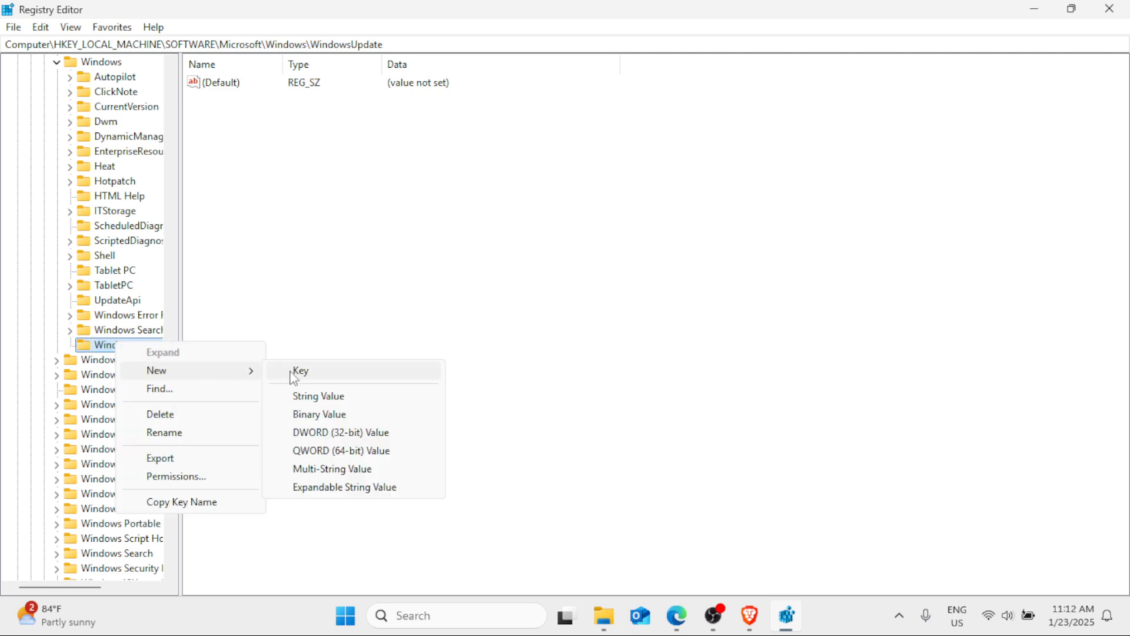
pyautogui.click(297, 371)
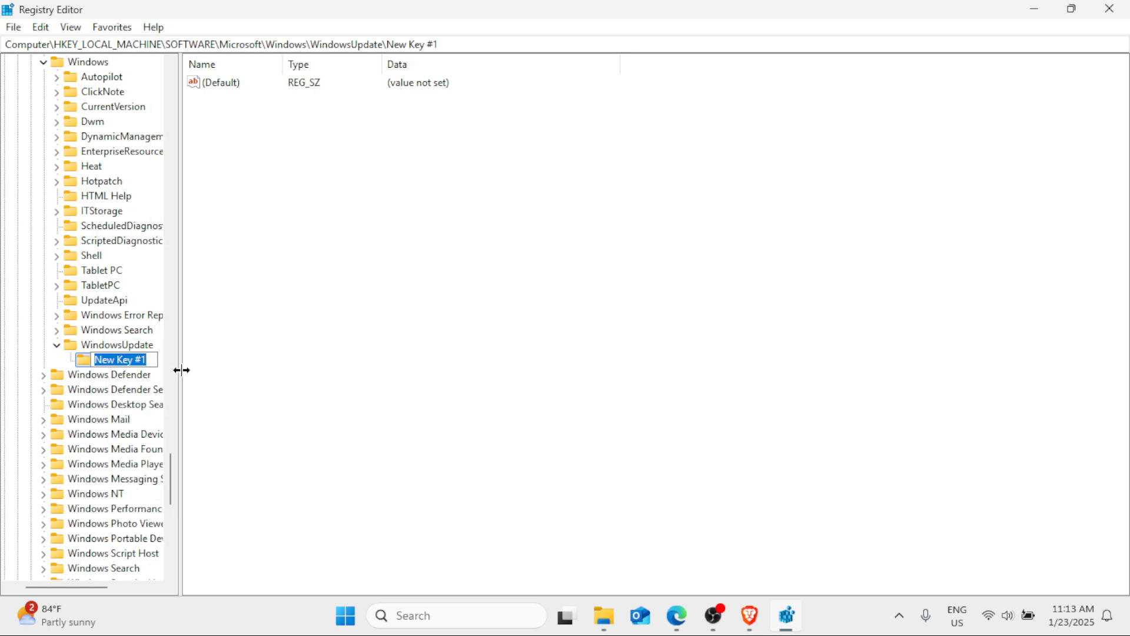
pyautogui.press('BackSpace')
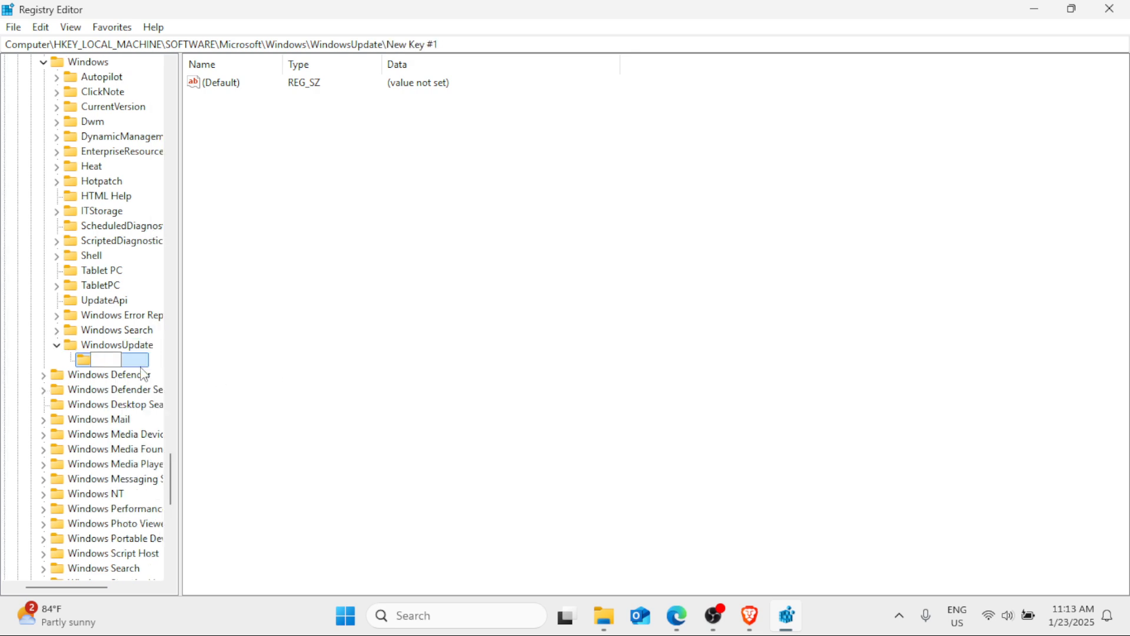
pyautogui.write('AU')
pyautogui.click(250, 337)
# - Create a DWORD (32-bit) value named NoAutoUpdate in the AU key
pyautogui.click(101, 363)
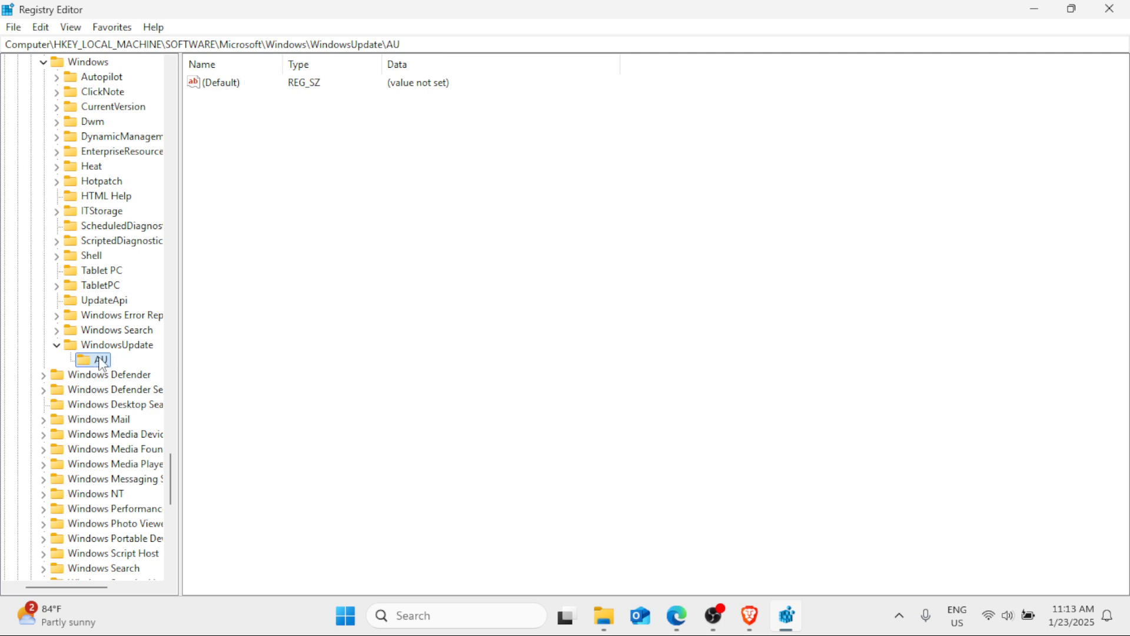
pyautogui.rightClick(102, 363)
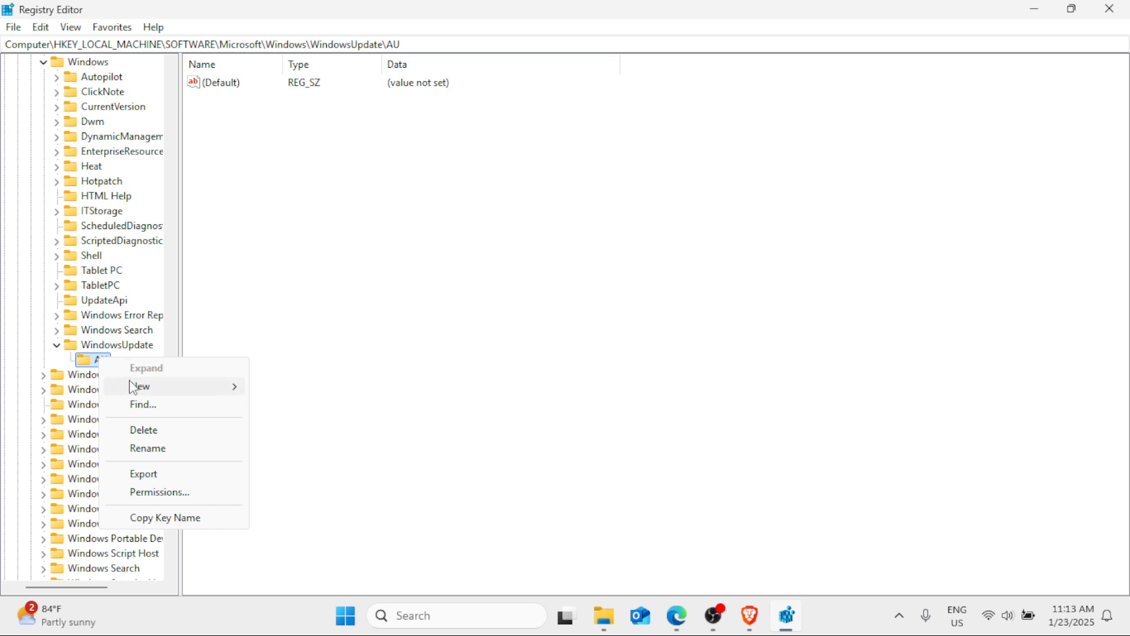
pyautogui.moveTo(166, 387)
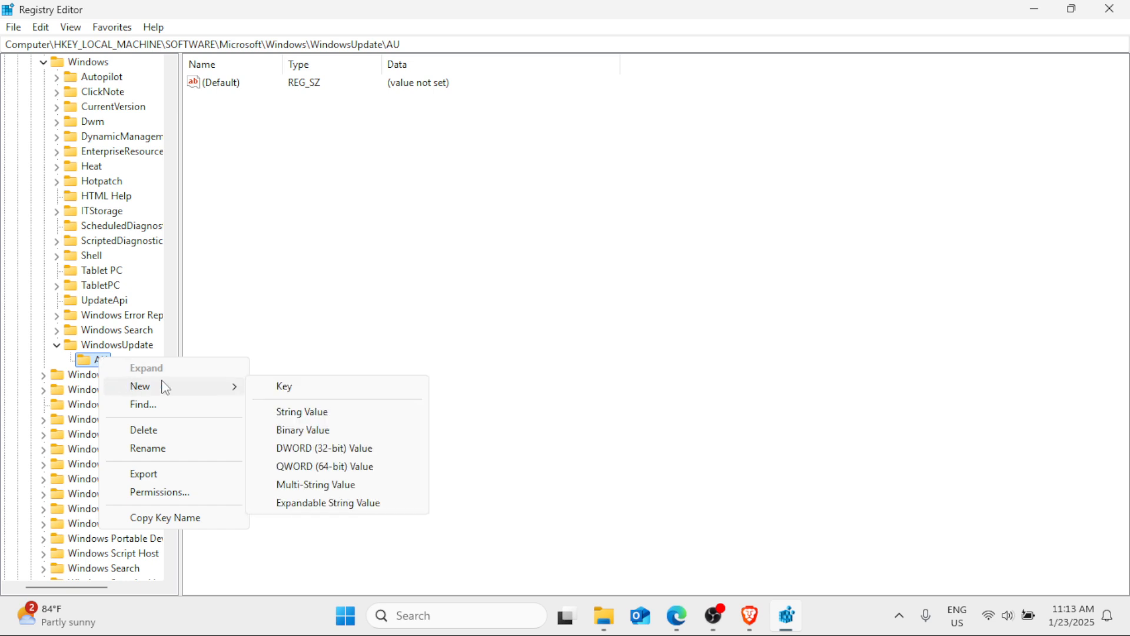
pyautogui.click(309, 453)
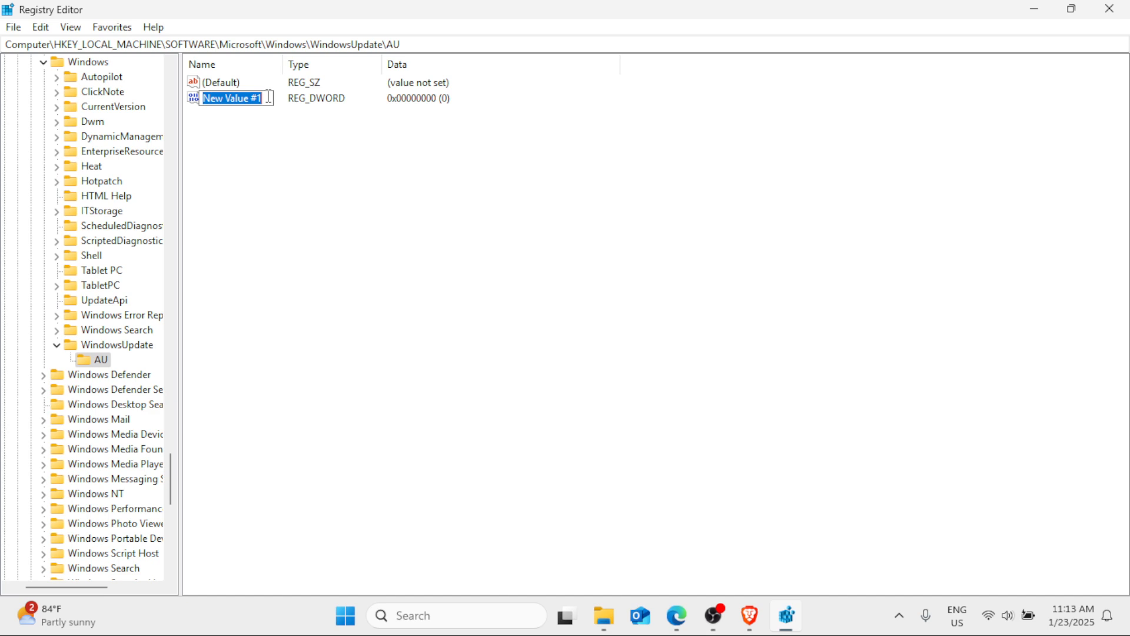
pyautogui.press('BackSpace')
pyautogui.write('NoAuto')
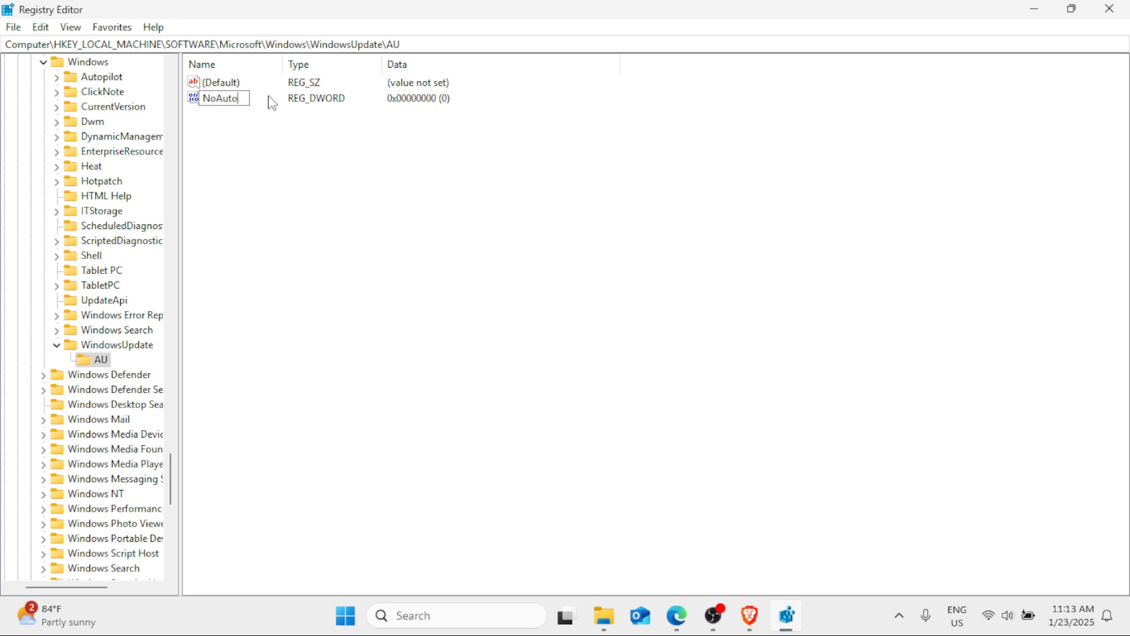
pyautogui.write('Update')
pyautogui.press('Return')
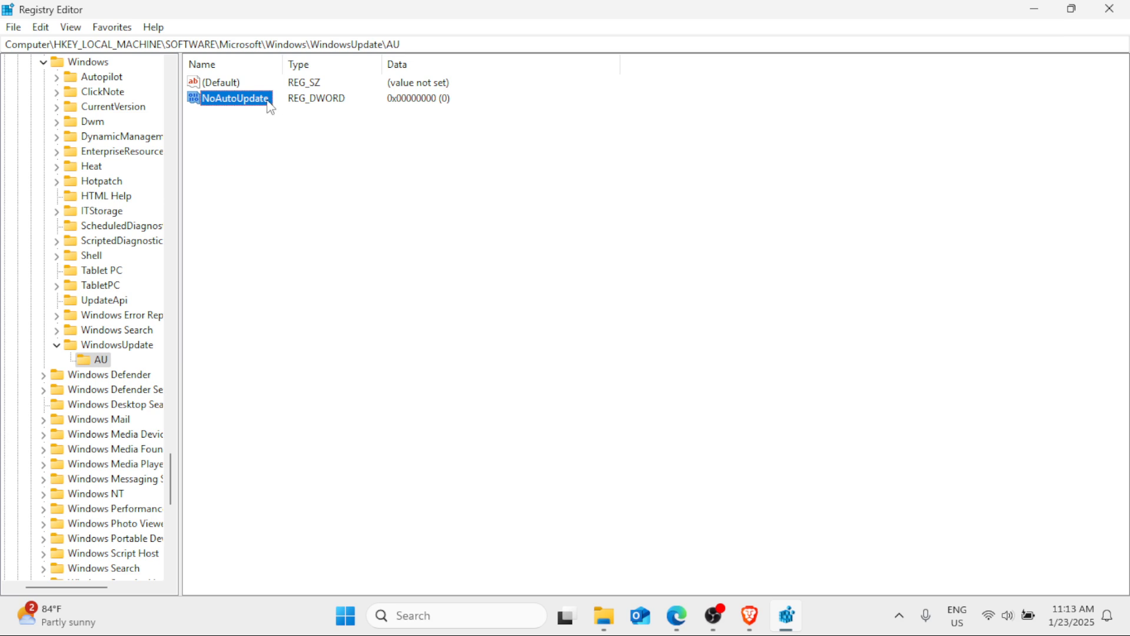
# - Set the NoAutoUpdate value data to 1 and close the Registry Editor
pyautogui.doubleClick(265, 101)
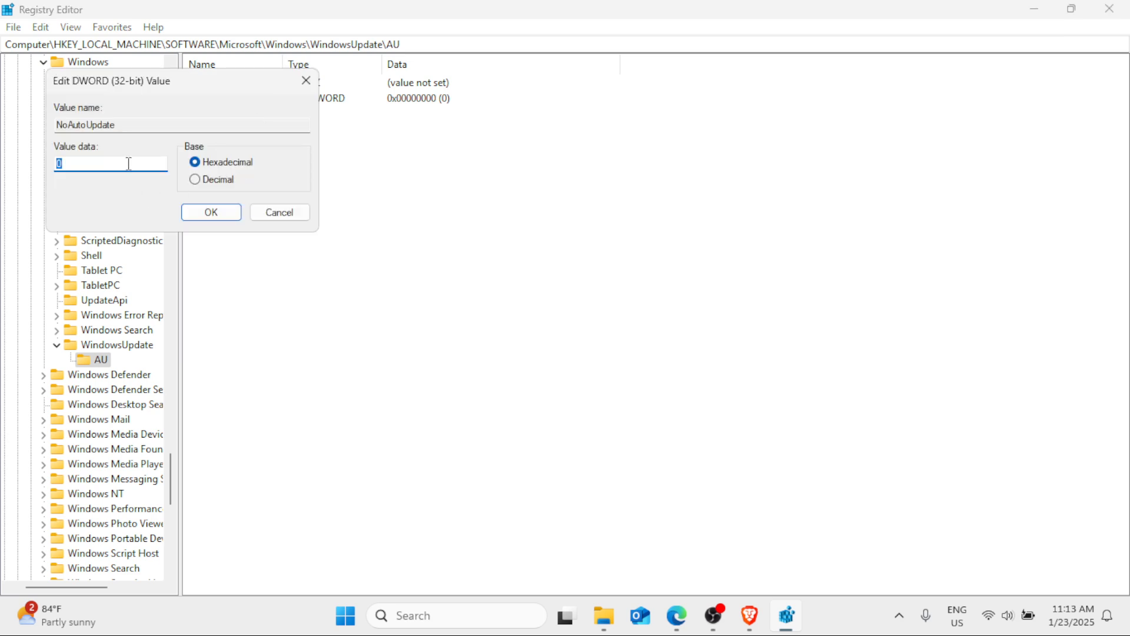
pyautogui.write('1')
pyautogui.click(207, 216)
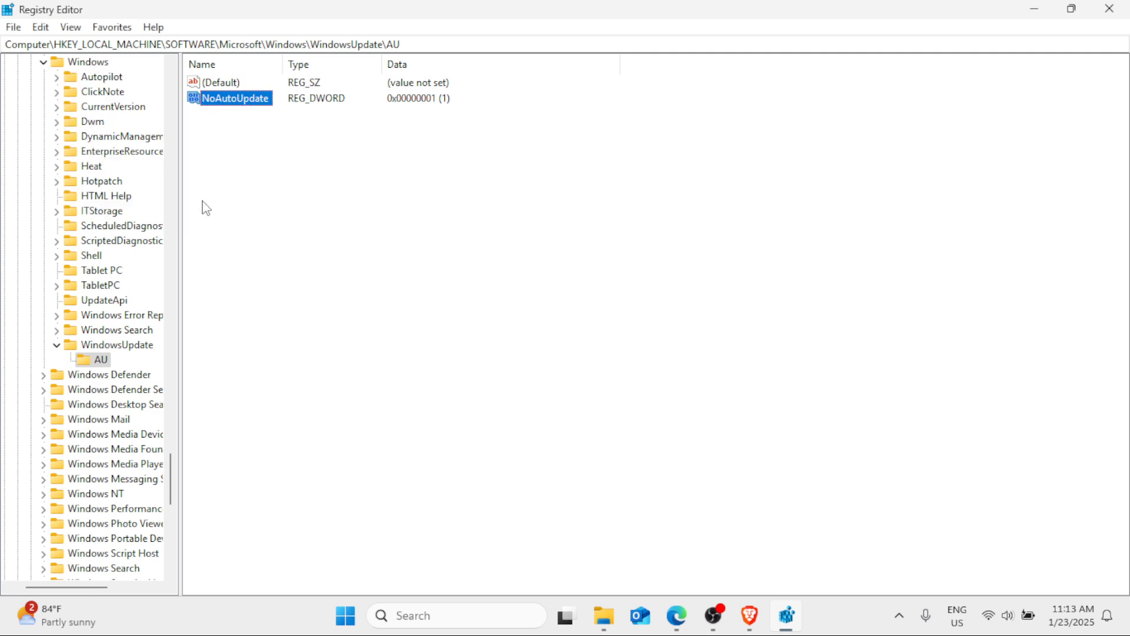
pyautogui.click(1123, 7)
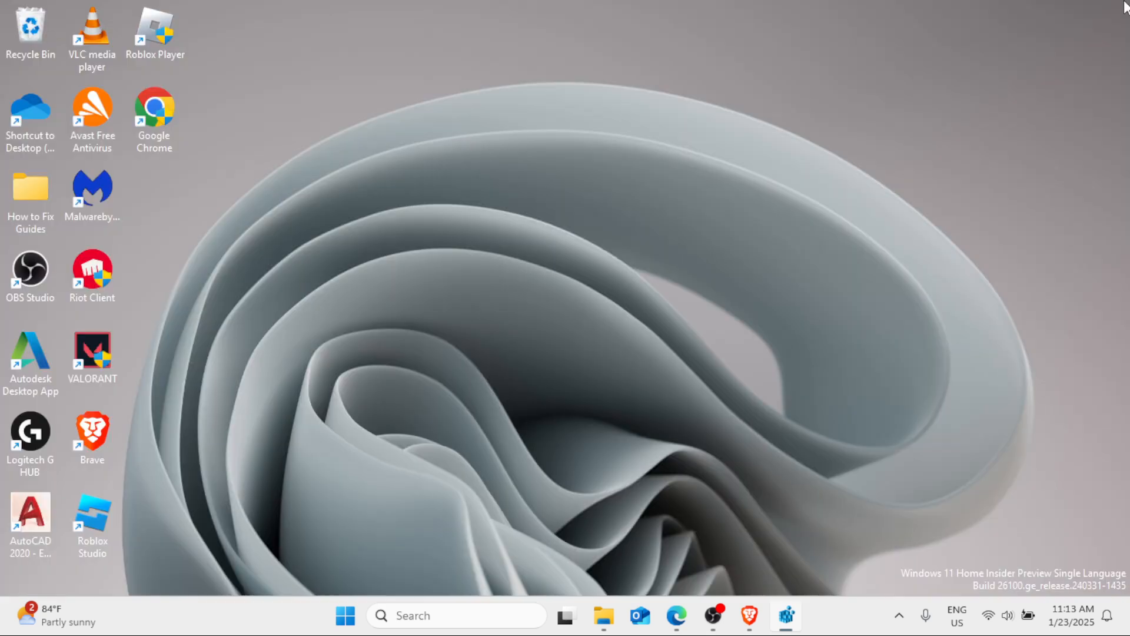
pyautogui.rightClick(374, 619)
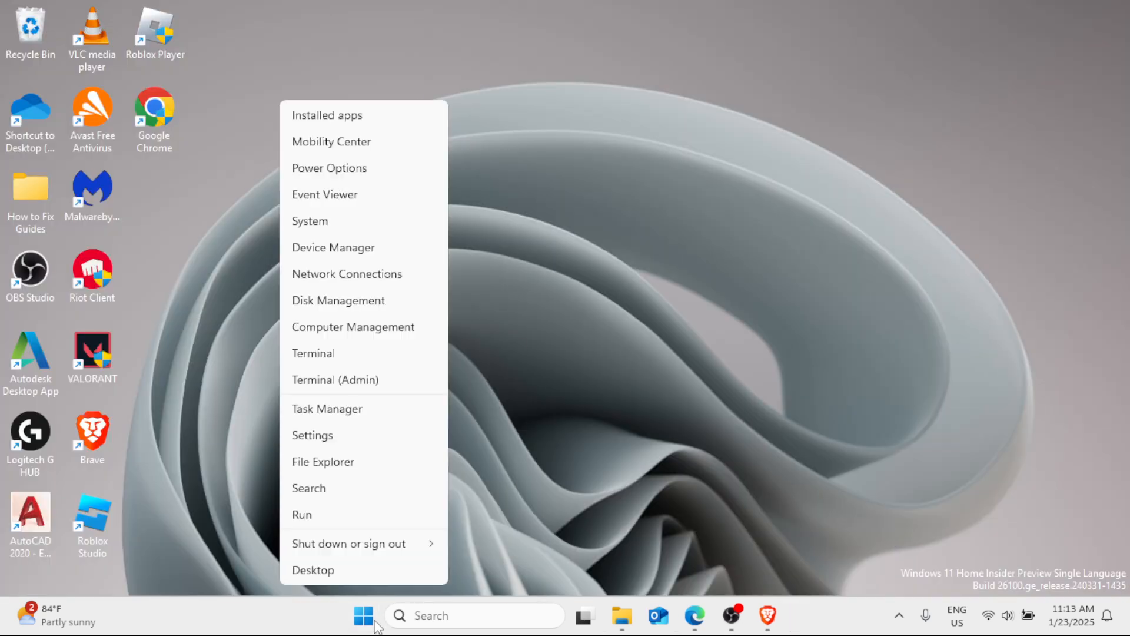
pyautogui.moveTo(333, 543)
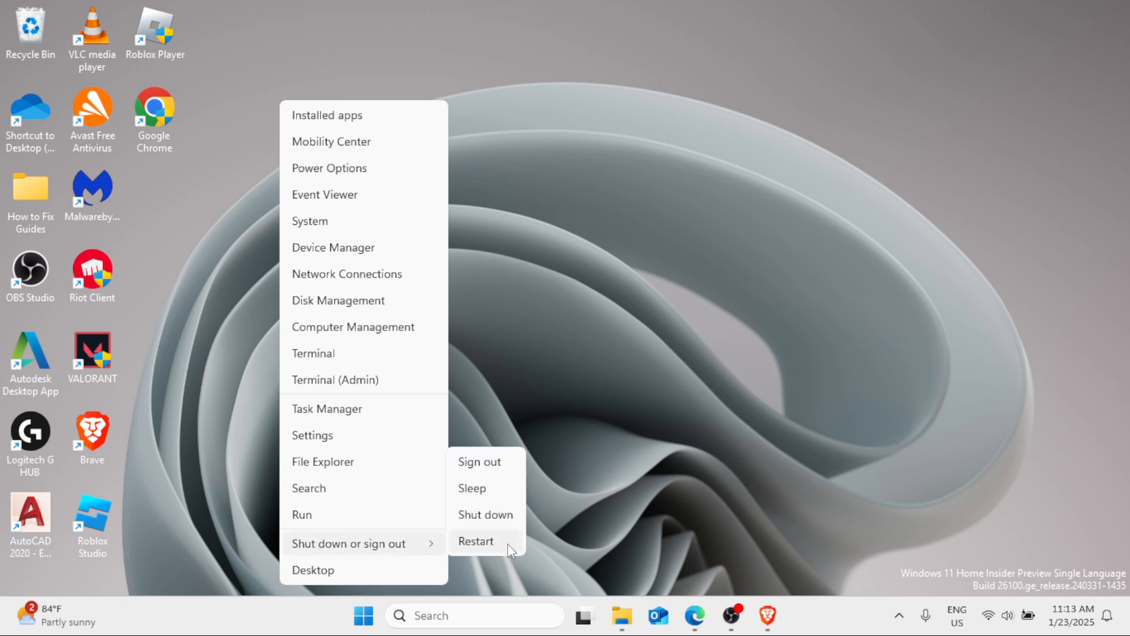
pyautogui.click(607, 316)
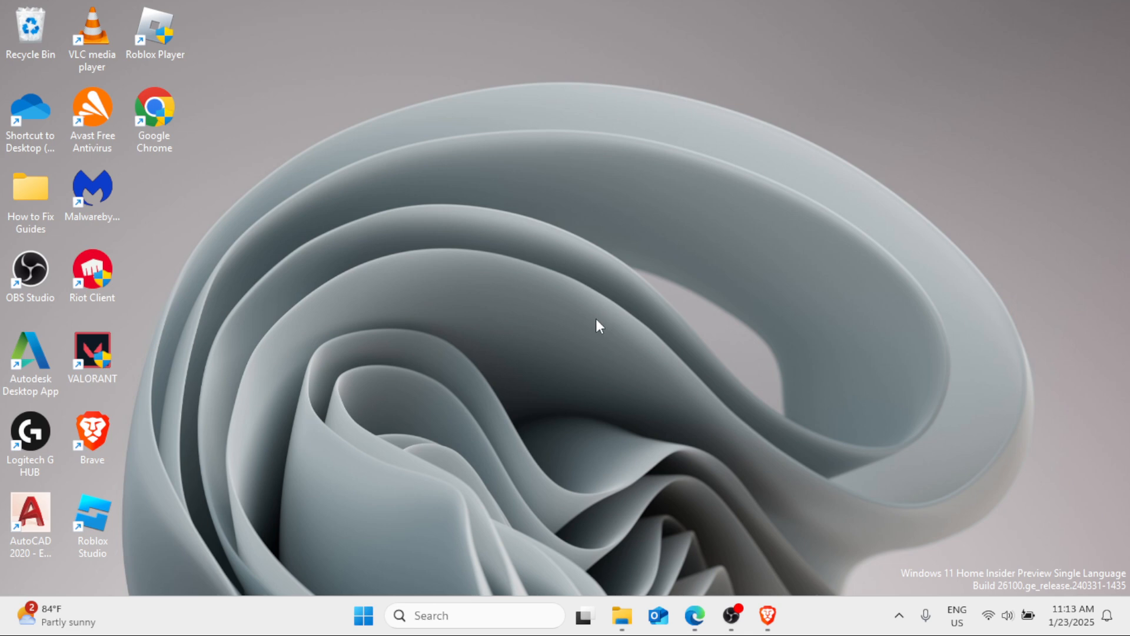
# - Search Windows for the Registry Editor and open it
pyautogui.click(435, 606)
pyautogui.write('reg')
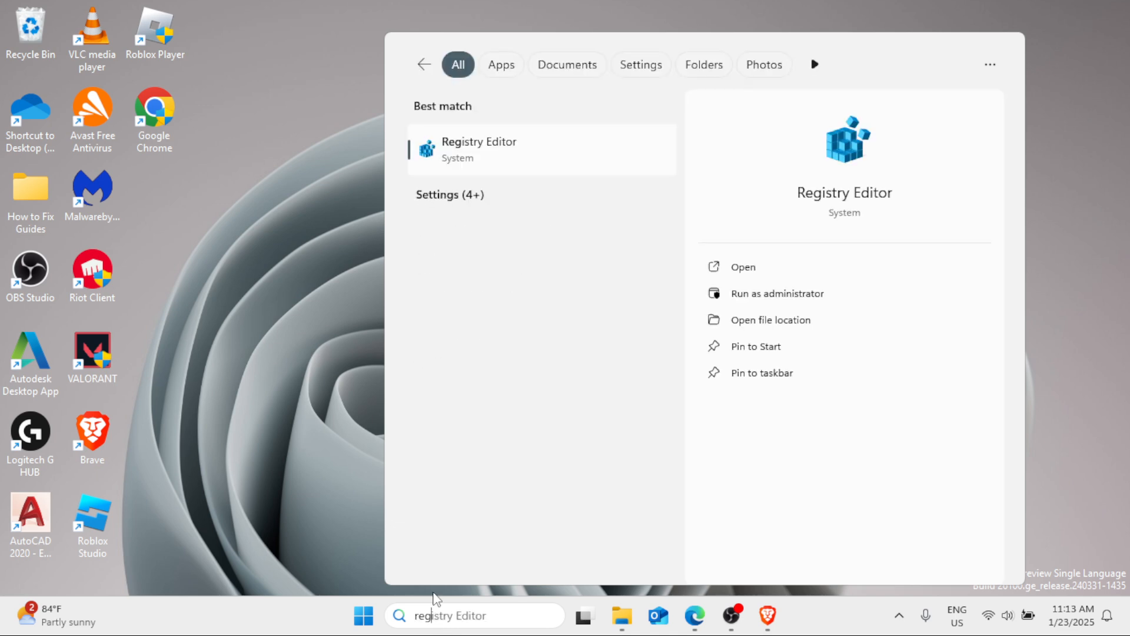
pyautogui.click(542, 144)
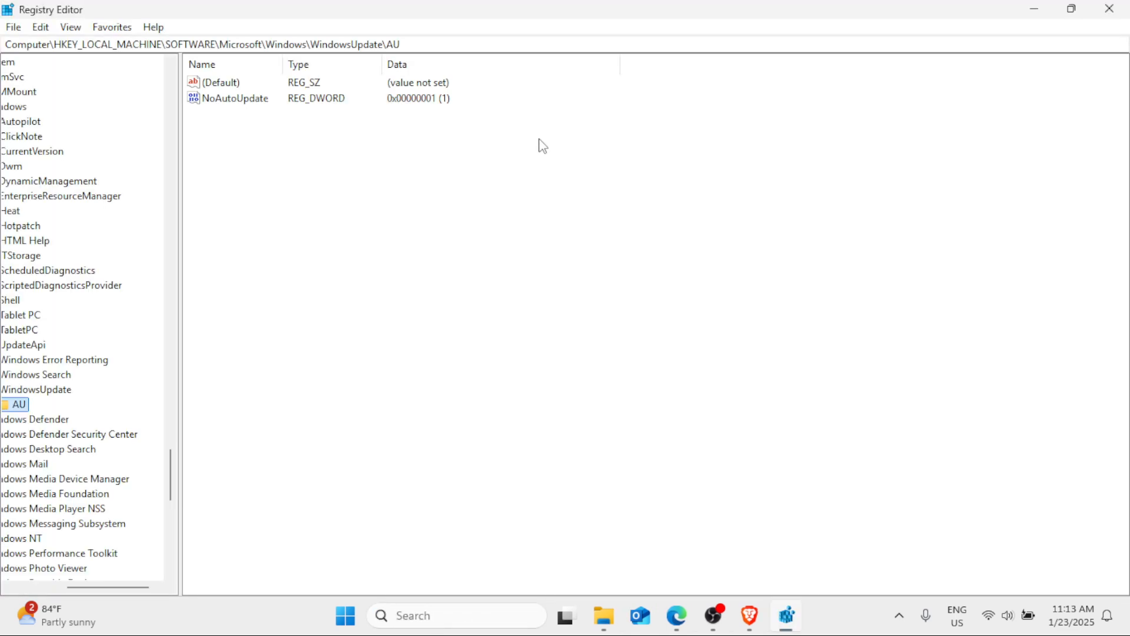
# - Permanently delete the NoAutoUpdate value from the AU key
pyautogui.click(252, 101)
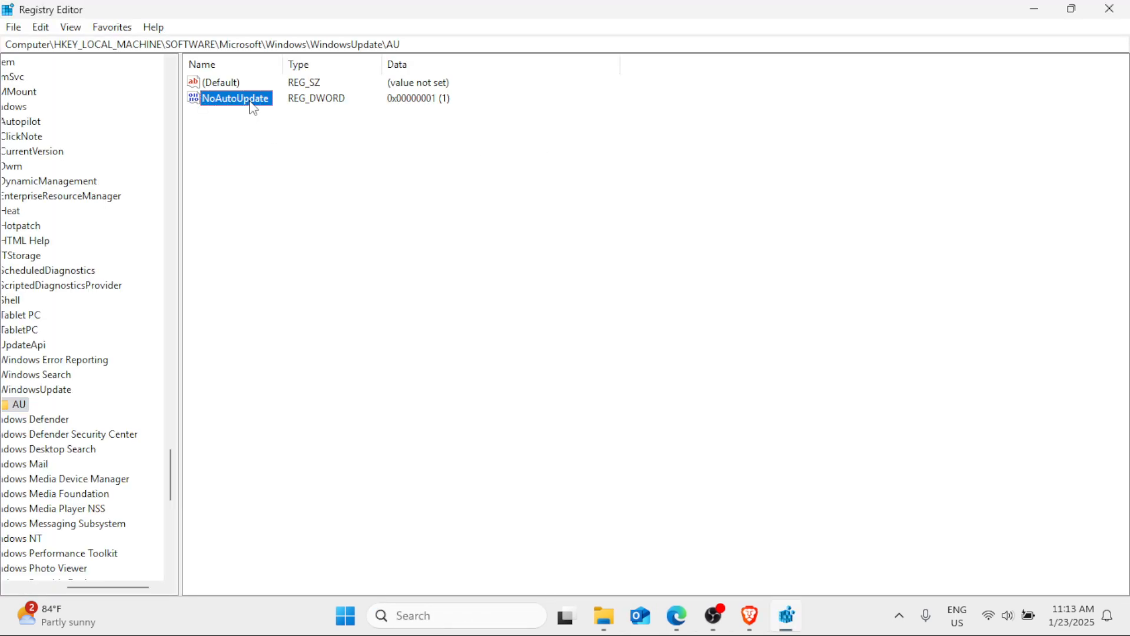
pyautogui.click(194, 111)
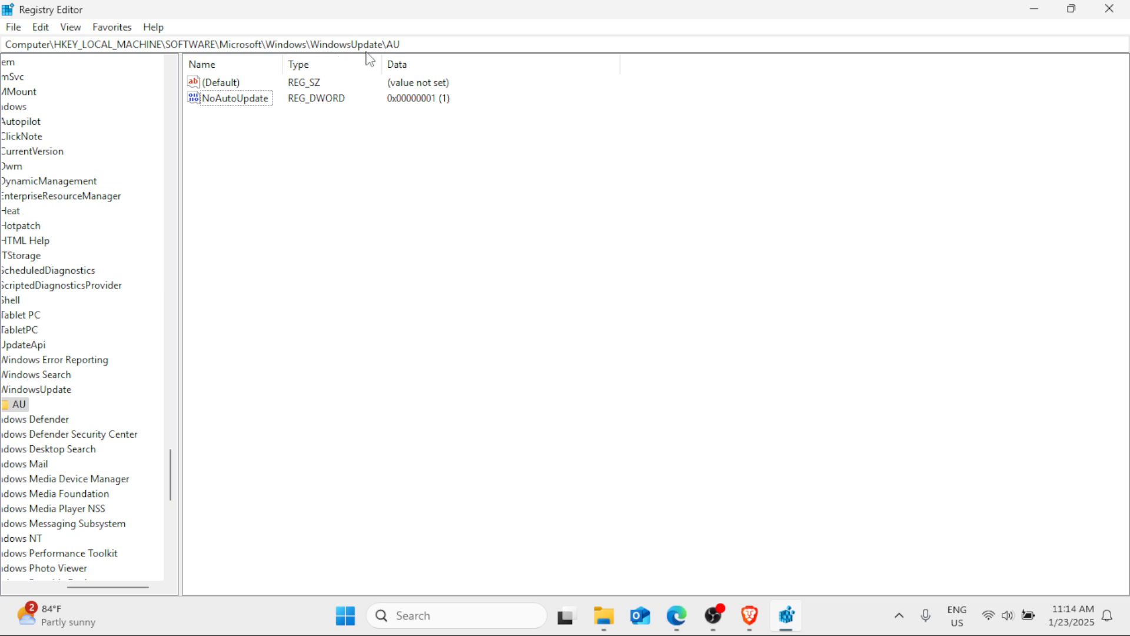
pyautogui.rightClick(215, 104)
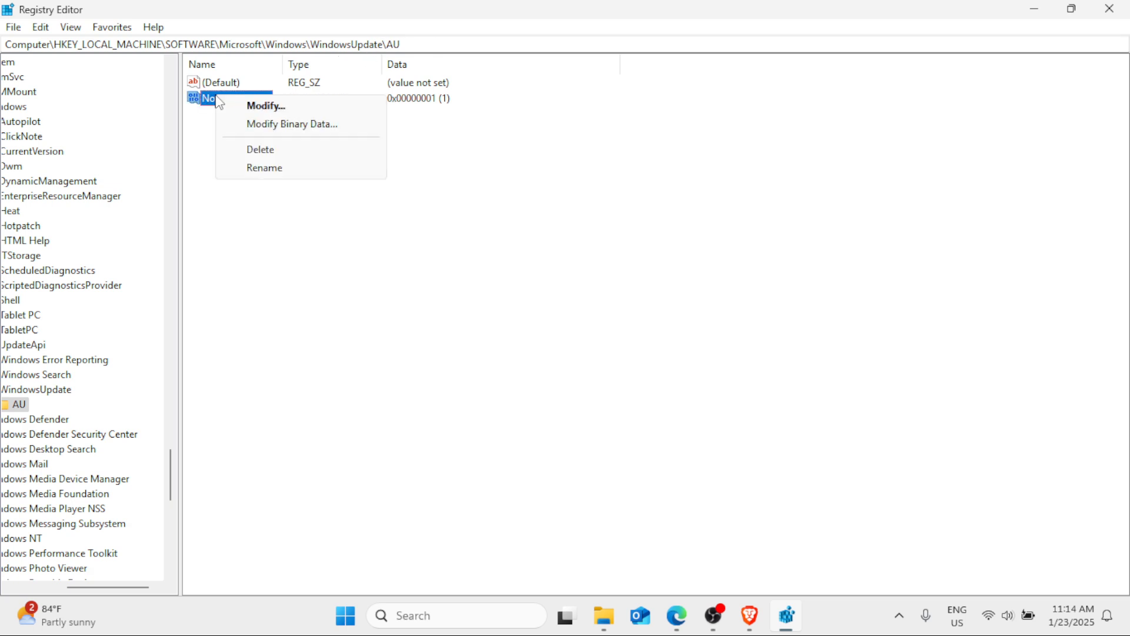
pyautogui.click(271, 151)
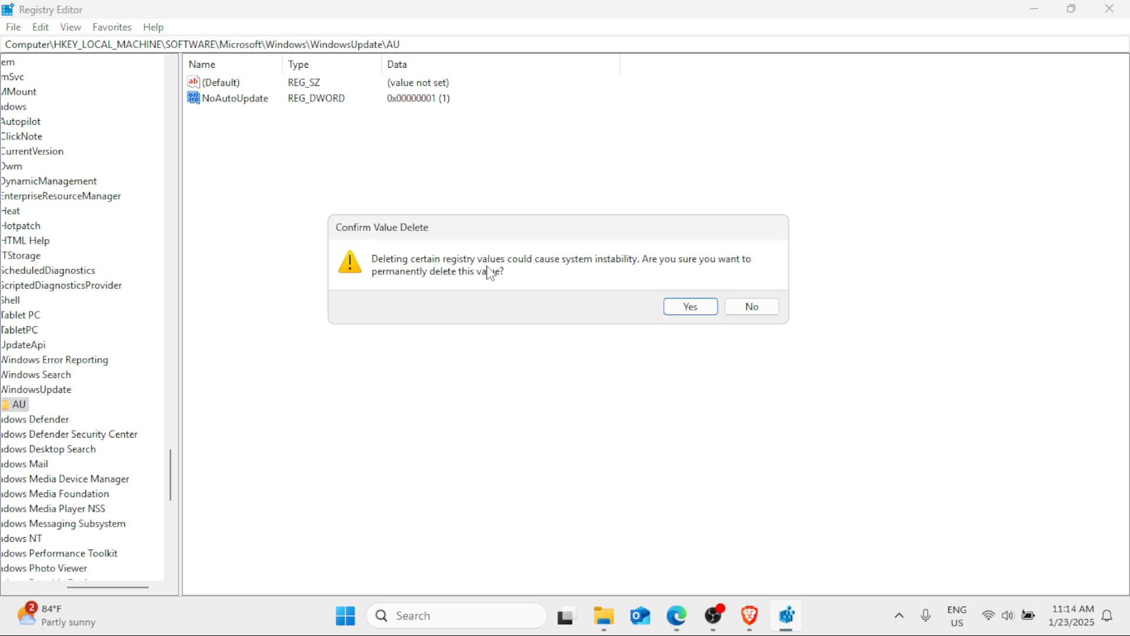
pyautogui.click(697, 313)
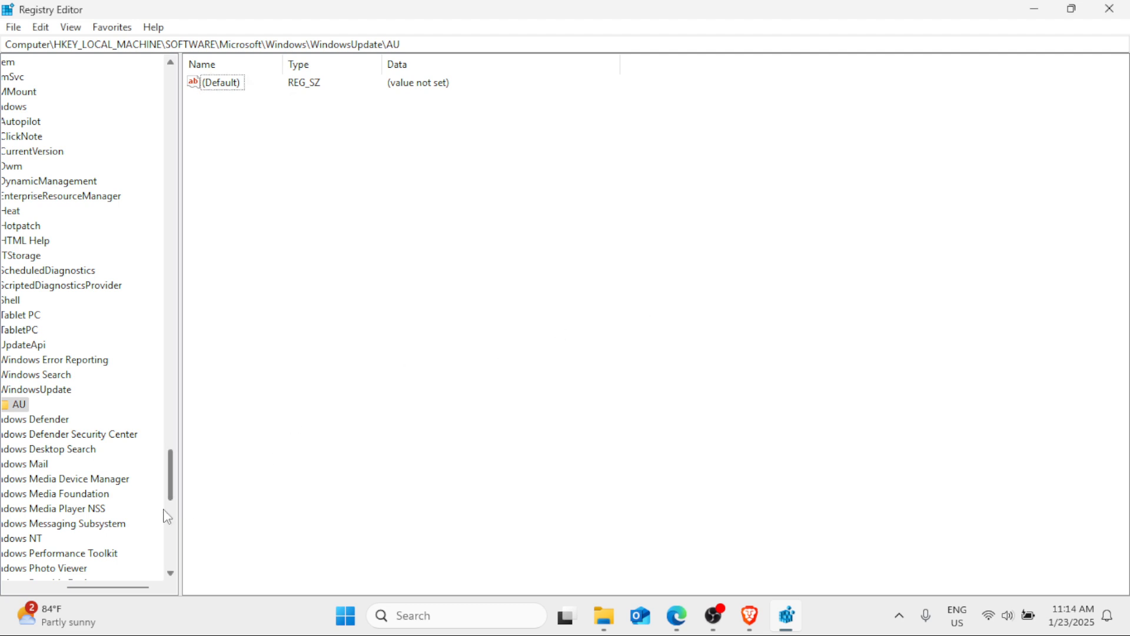
# - Delete the AU key under WindowsUpdate and close the Registry Editor
pyautogui.moveTo(106, 586); pyautogui.dragTo(63, 586)
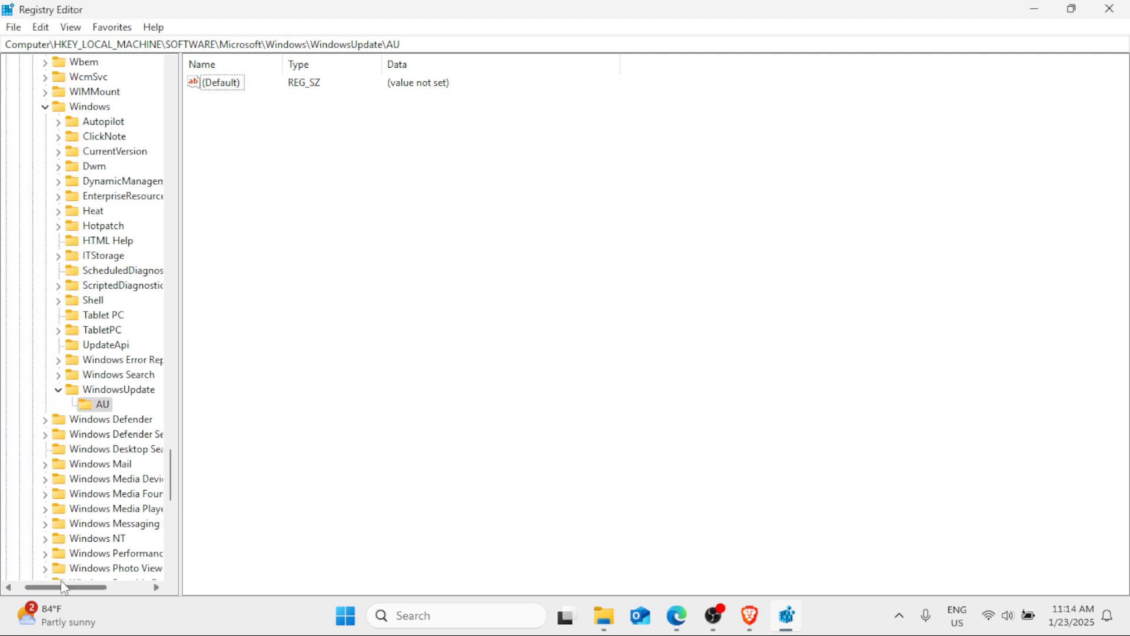
pyautogui.rightClick(107, 408)
pyautogui.click(152, 472)
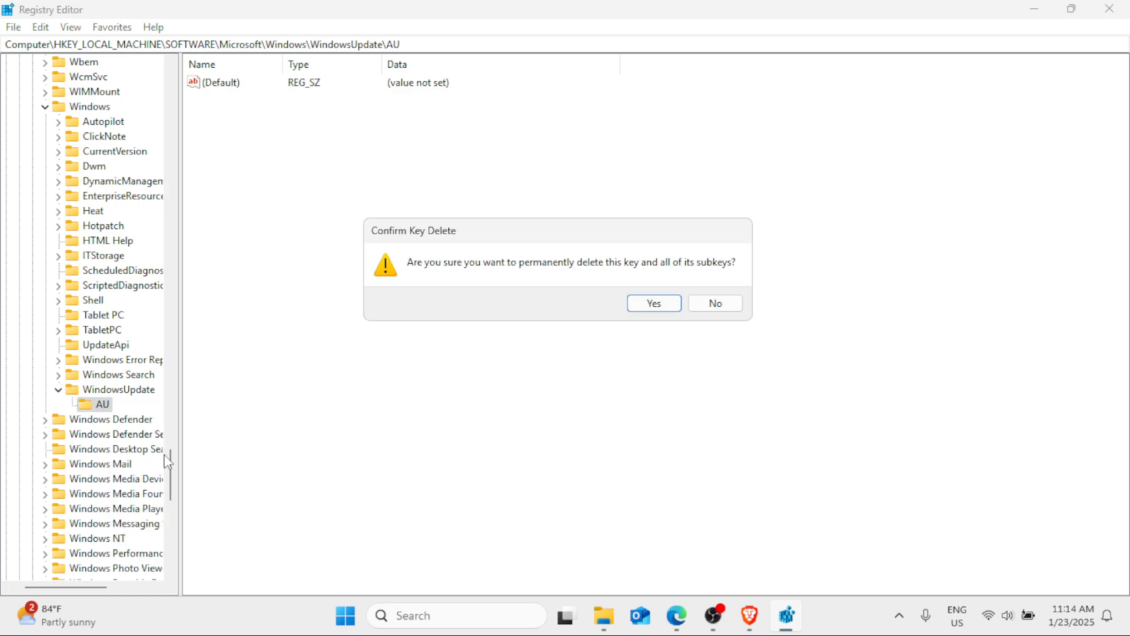
pyautogui.click(652, 304)
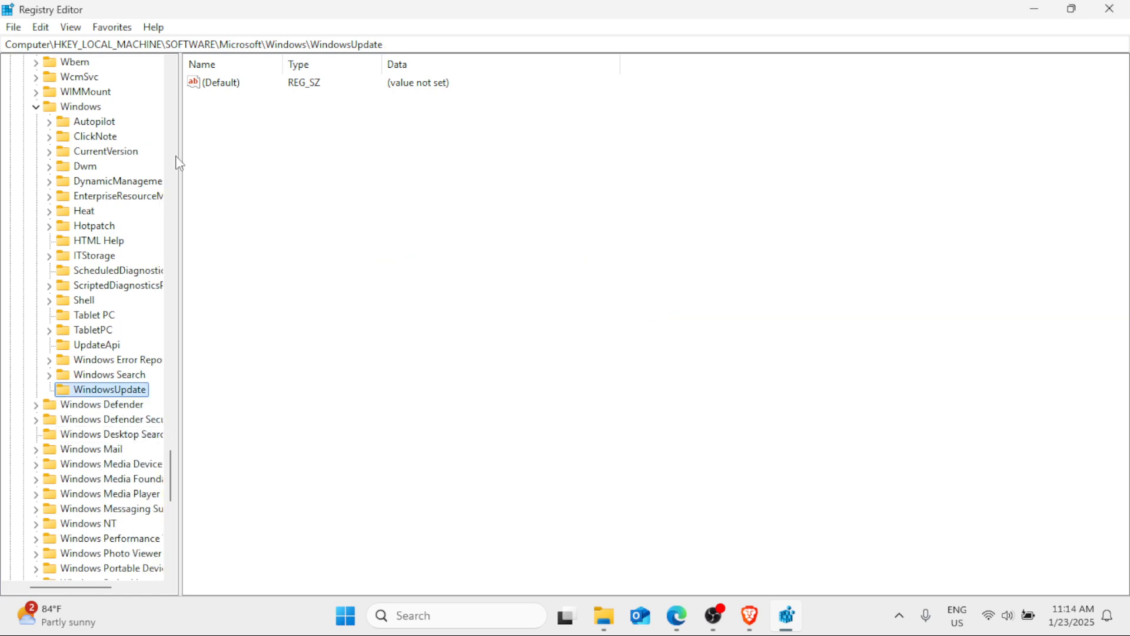
pyautogui.click(1109, 8)
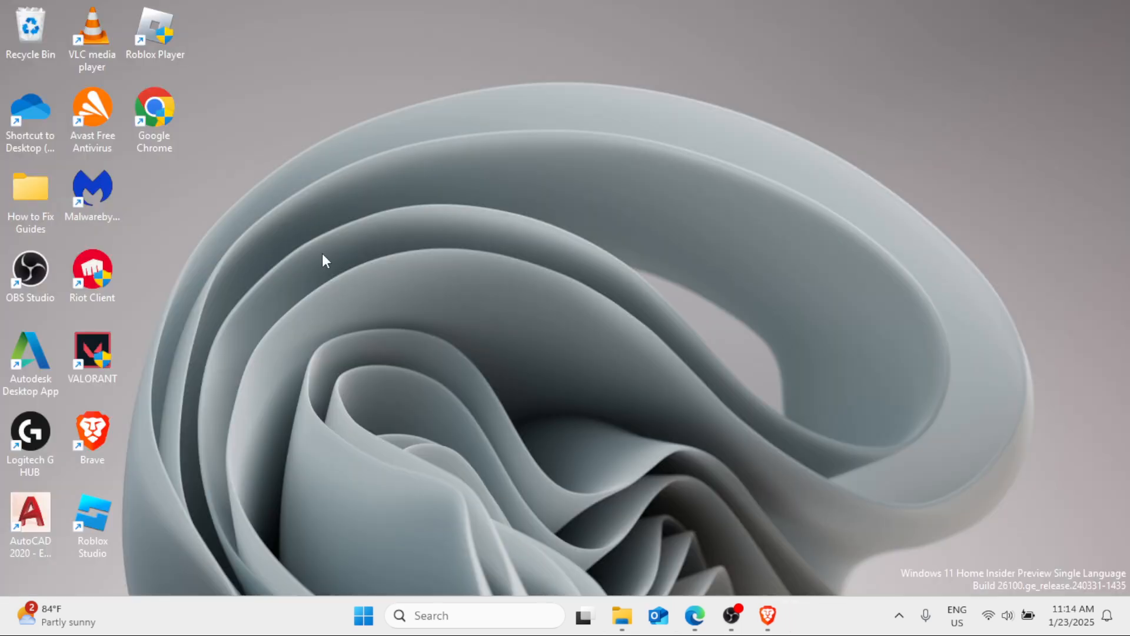
# - Search Windows for Services, open it and maximize its window
pyautogui.click(472, 615)
pyautogui.write('services')
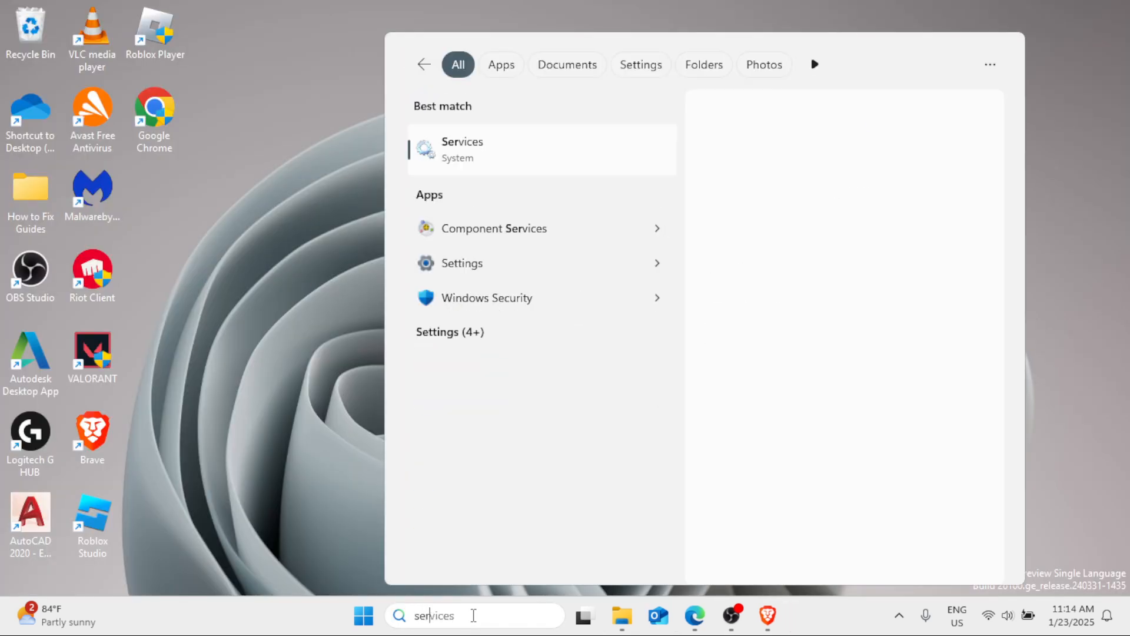
pyautogui.click(535, 159)
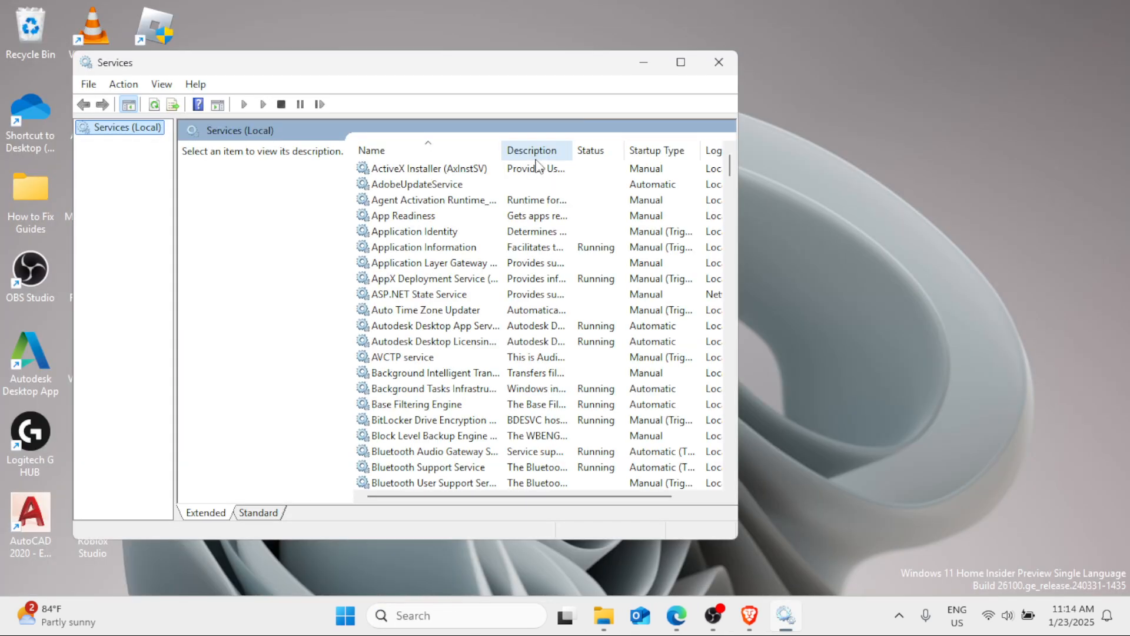
pyautogui.click(671, 63)
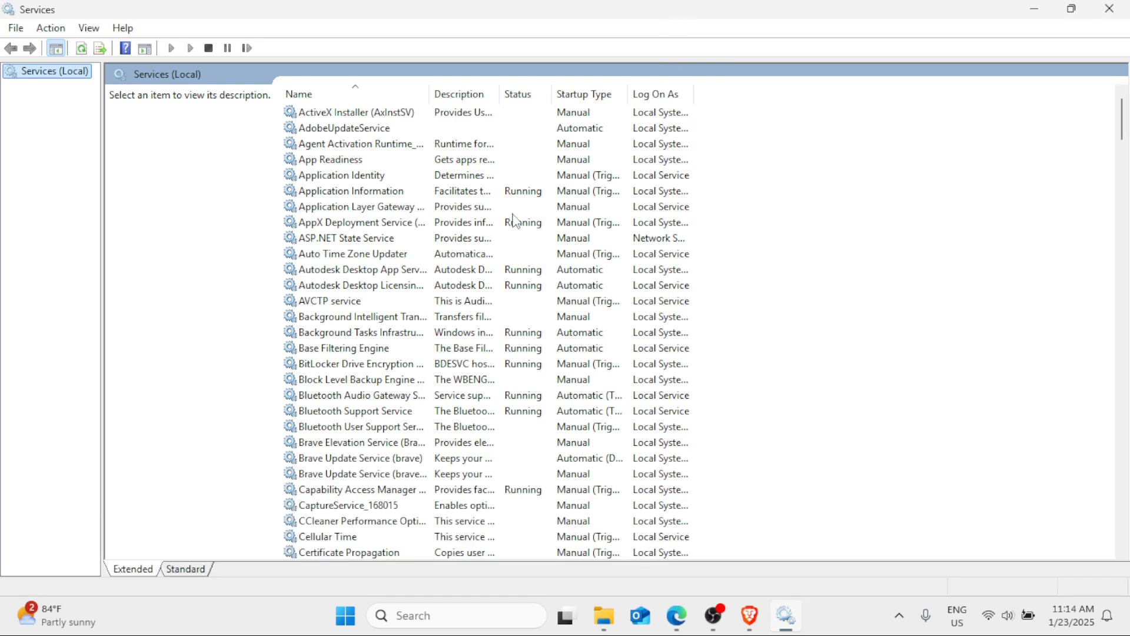
# - Find the Windows Update service in the services list and open its properties
pyautogui.click(395, 286)
pyautogui.press('w')
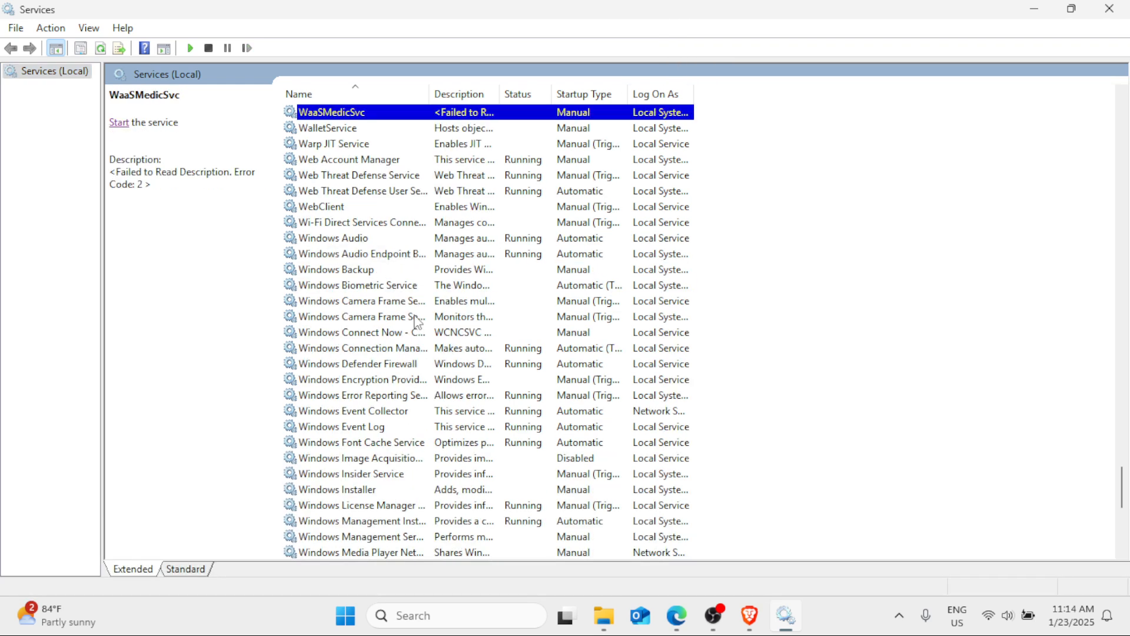
pyautogui.scroll(-3, 416, 322)
pyautogui.scroll(-5, 415, 321)
pyautogui.click(372, 348)
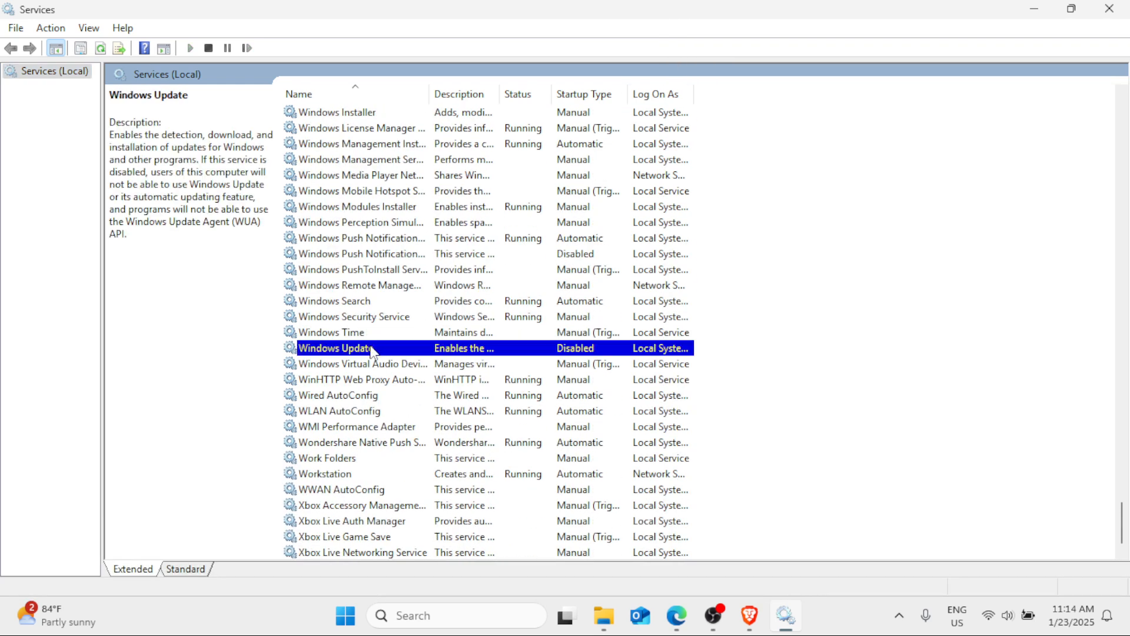
pyautogui.rightClick(372, 349)
pyautogui.click(424, 506)
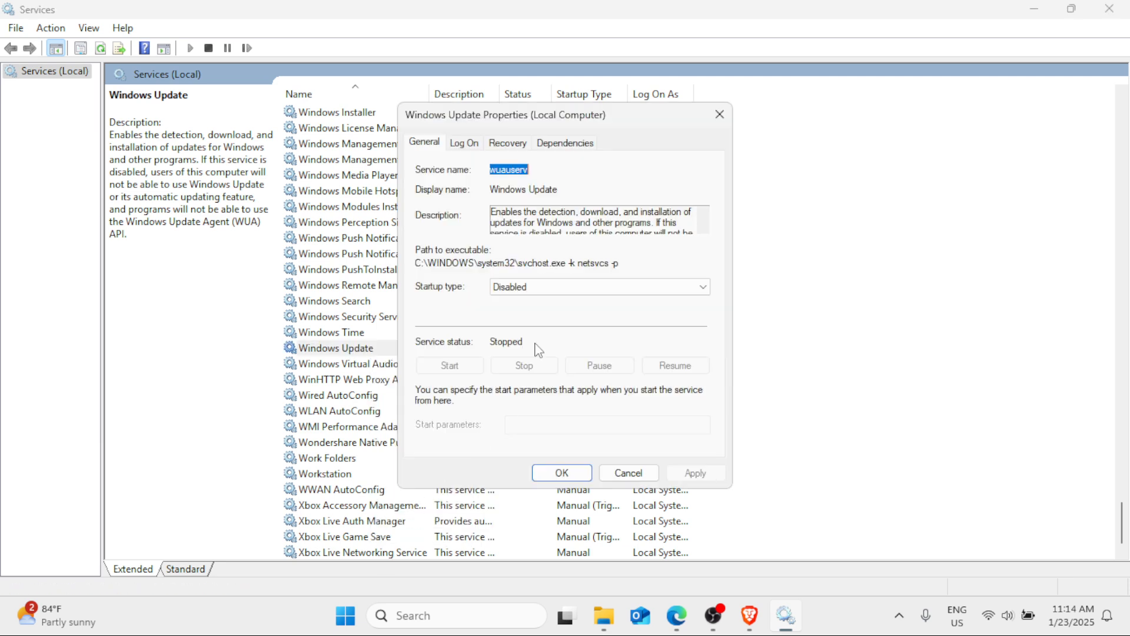
# - Set the Windows Update service's startup type to Automatic, apply it and close Services
pyautogui.click(540, 289)
pyautogui.click(537, 313)
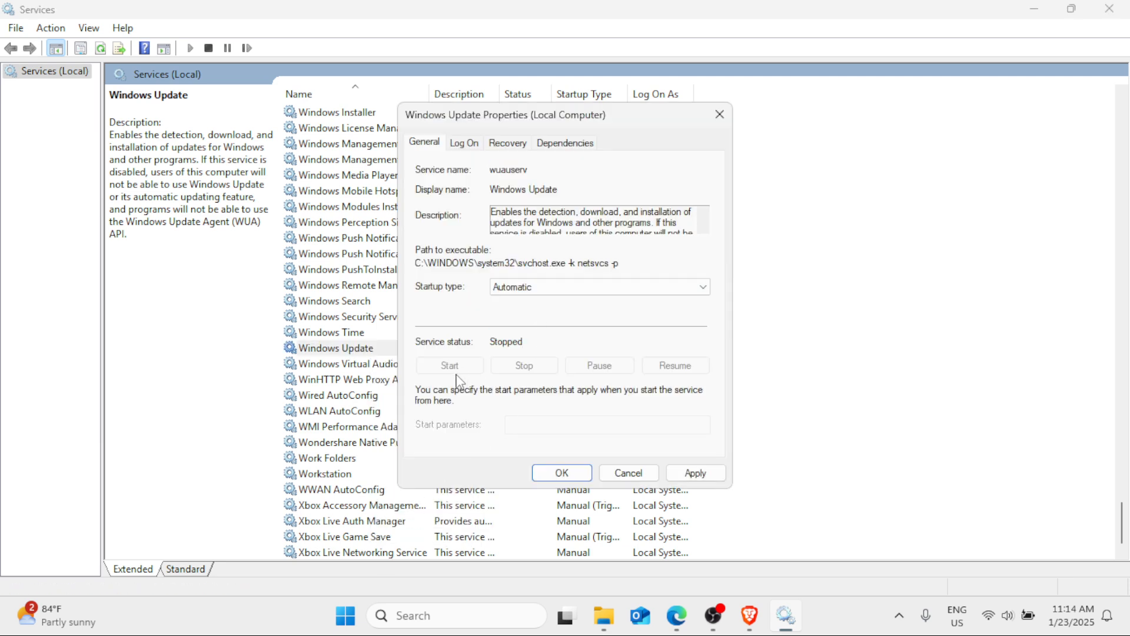
pyautogui.click(695, 471)
pyautogui.click(576, 472)
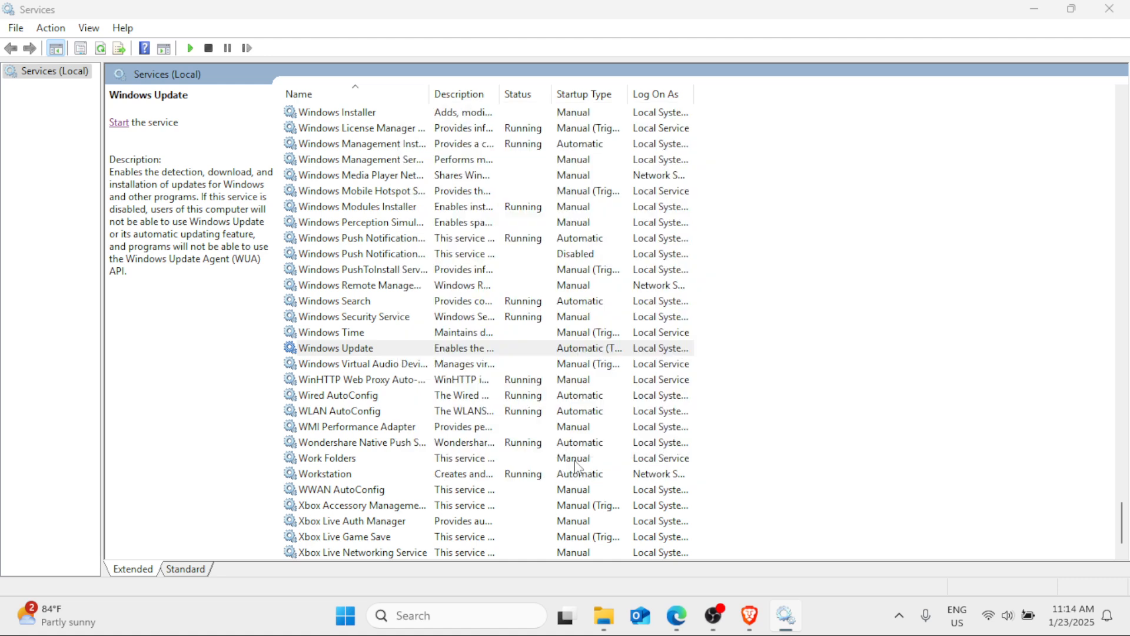
pyautogui.click(1109, 9)
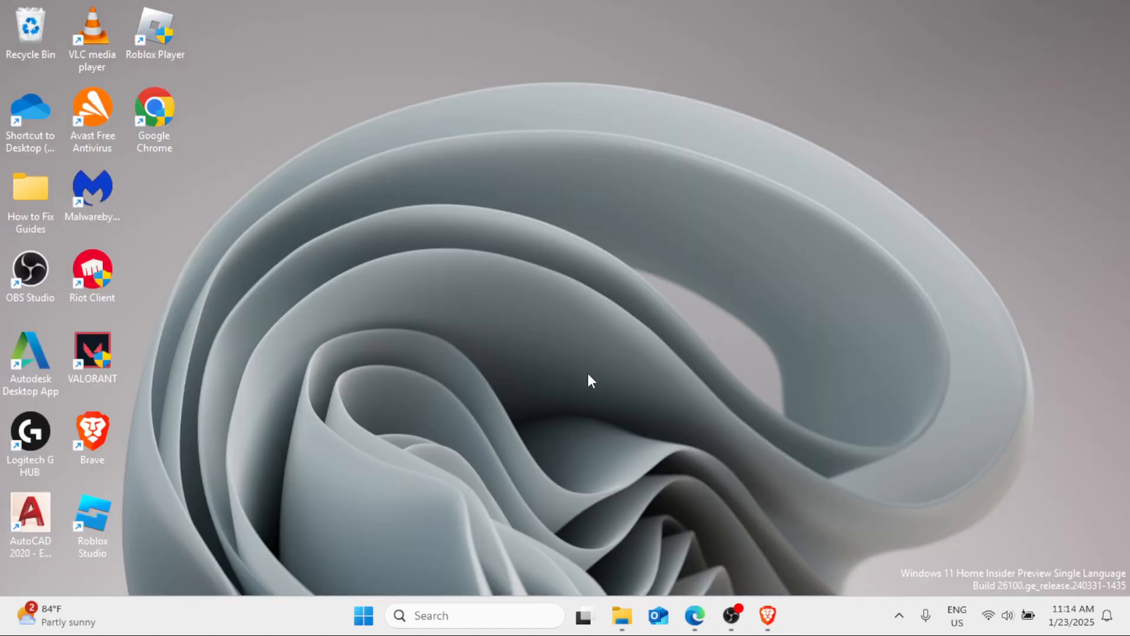